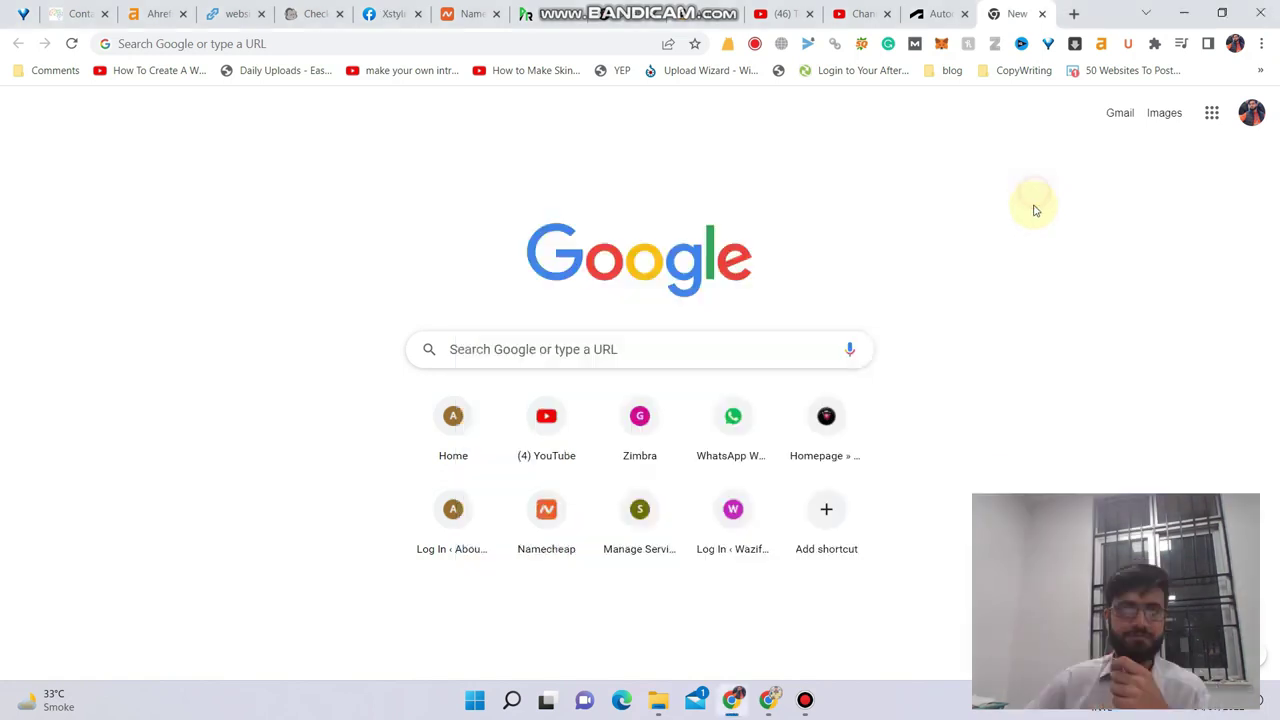
- Switch to the Autodesk Education page in the browser and scroll down to the product cards
left_click(1032, 203)
left_click(962, 9)
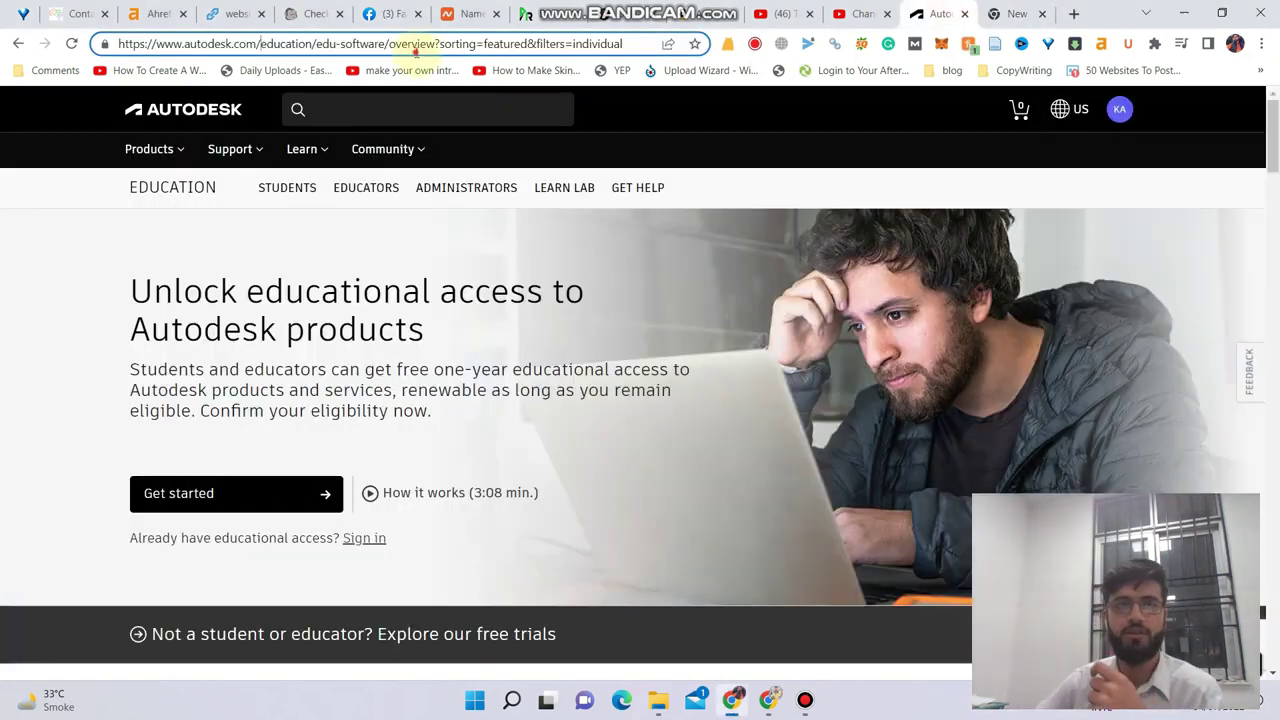
left_click_drag(119, 44, 623, 44)
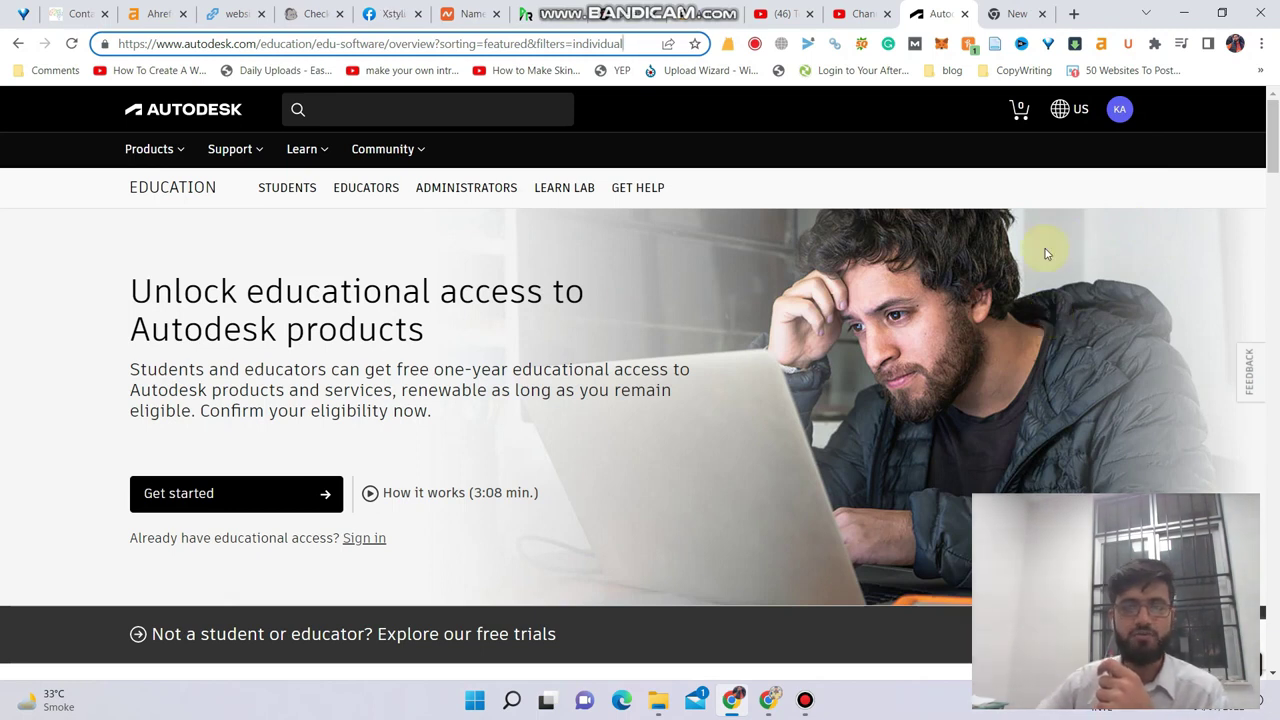
scroll(531, 452, "down", 2)
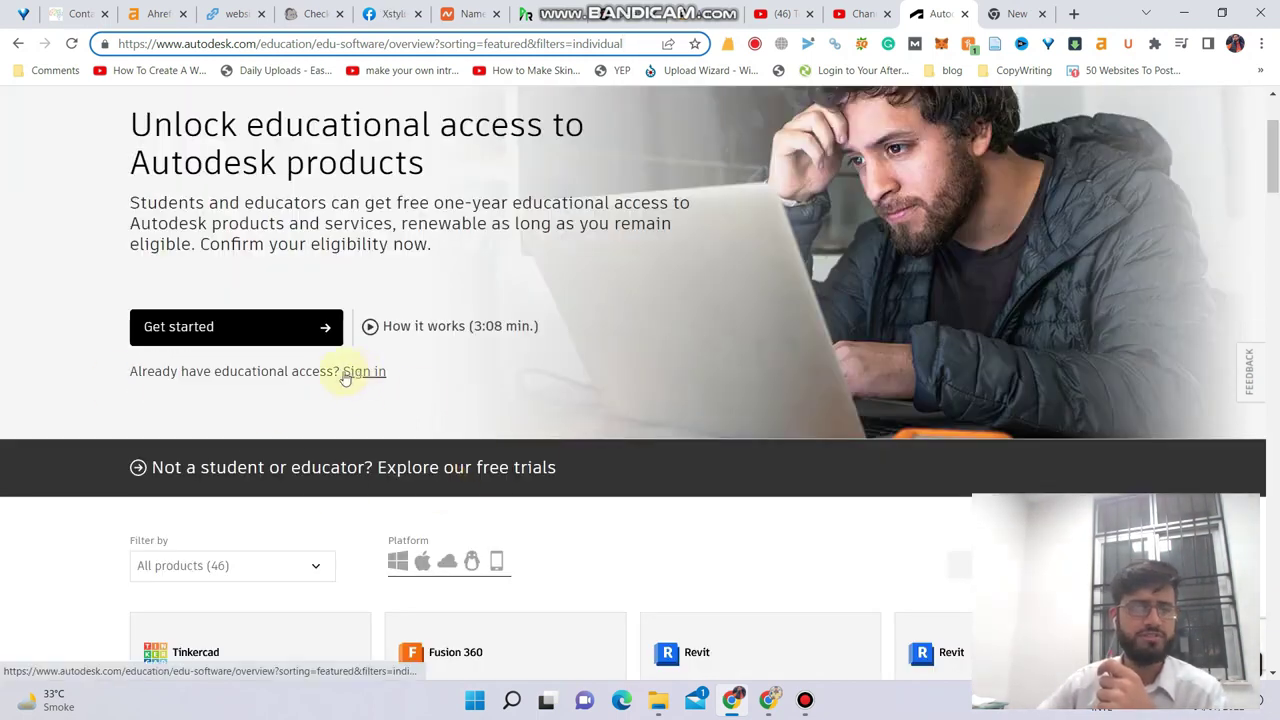
scroll(426, 414, "down", 2)
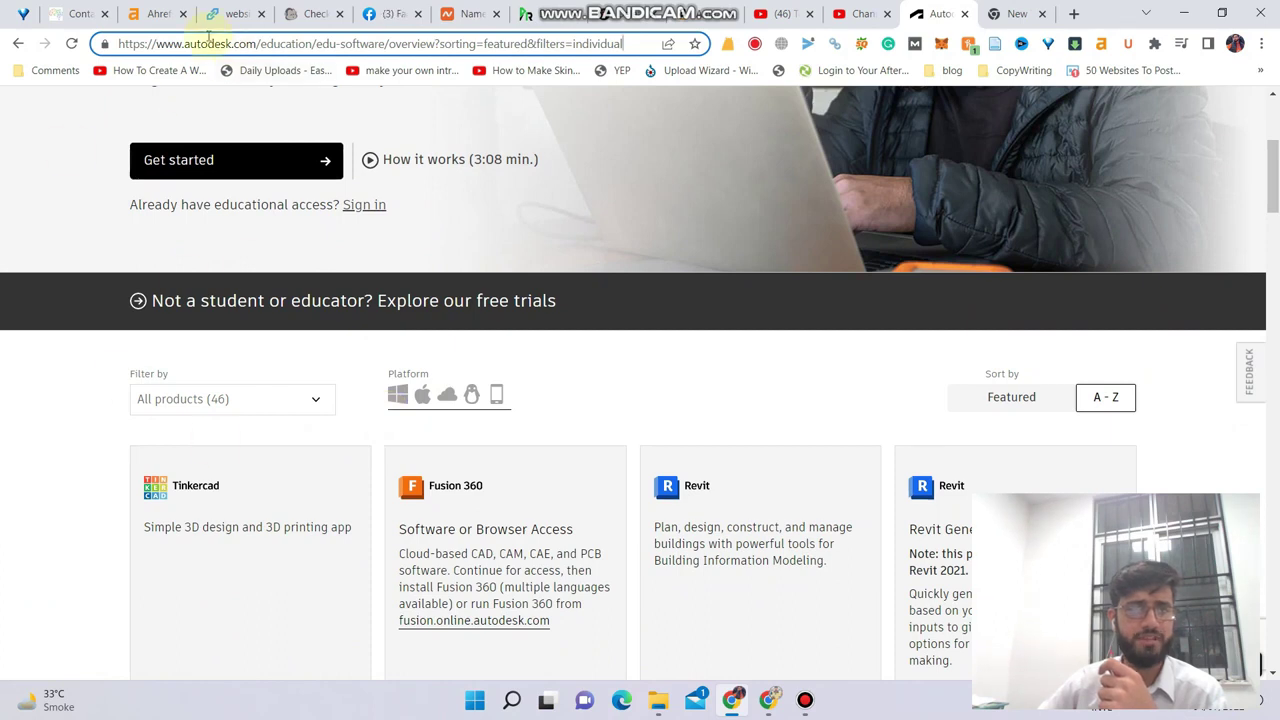
scroll(354, 246, "down", 4)
scroll(243, 500, "down", 2)
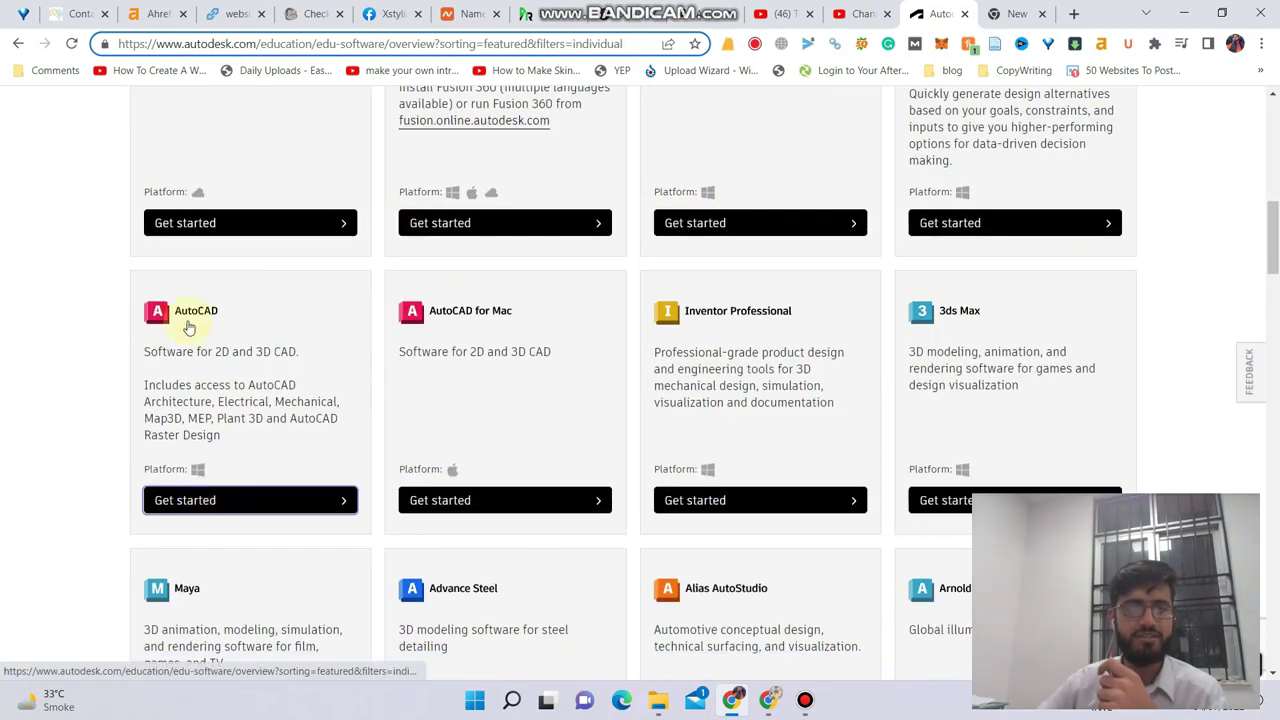
- Choose Get started on AutoCAD, then sign in with the account e-mail and password
left_click(229, 500)
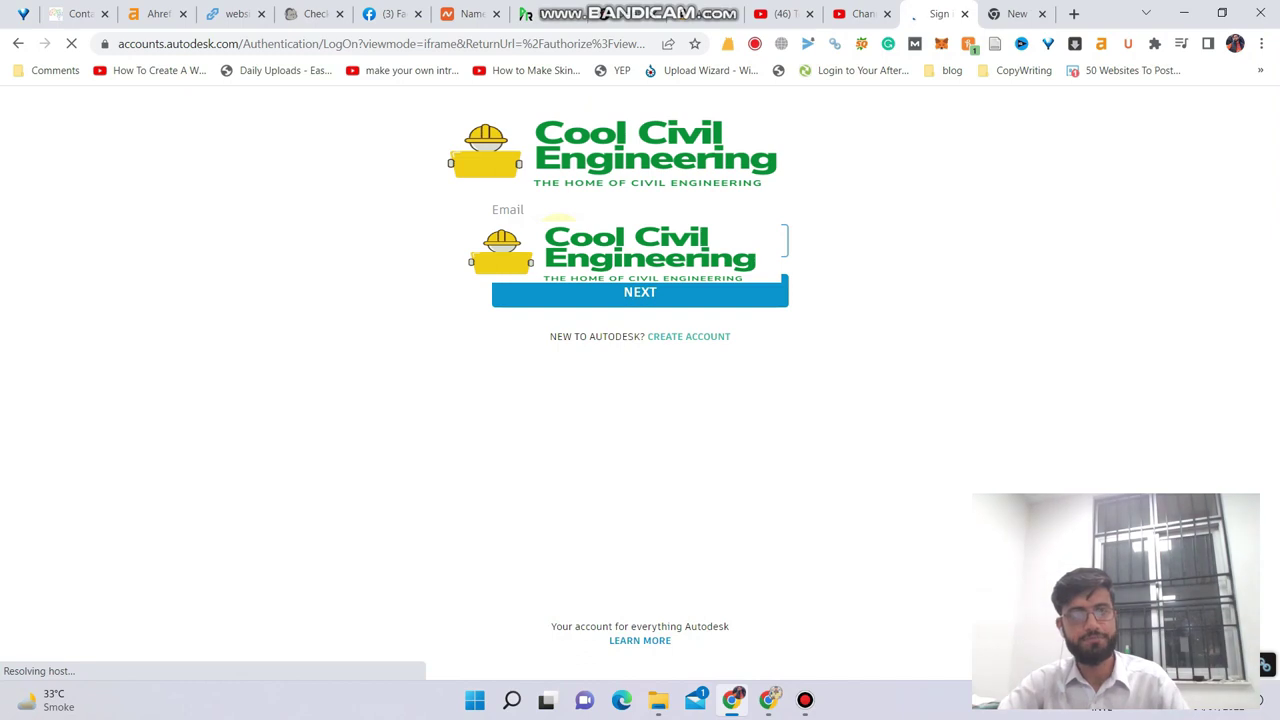
key("Return")
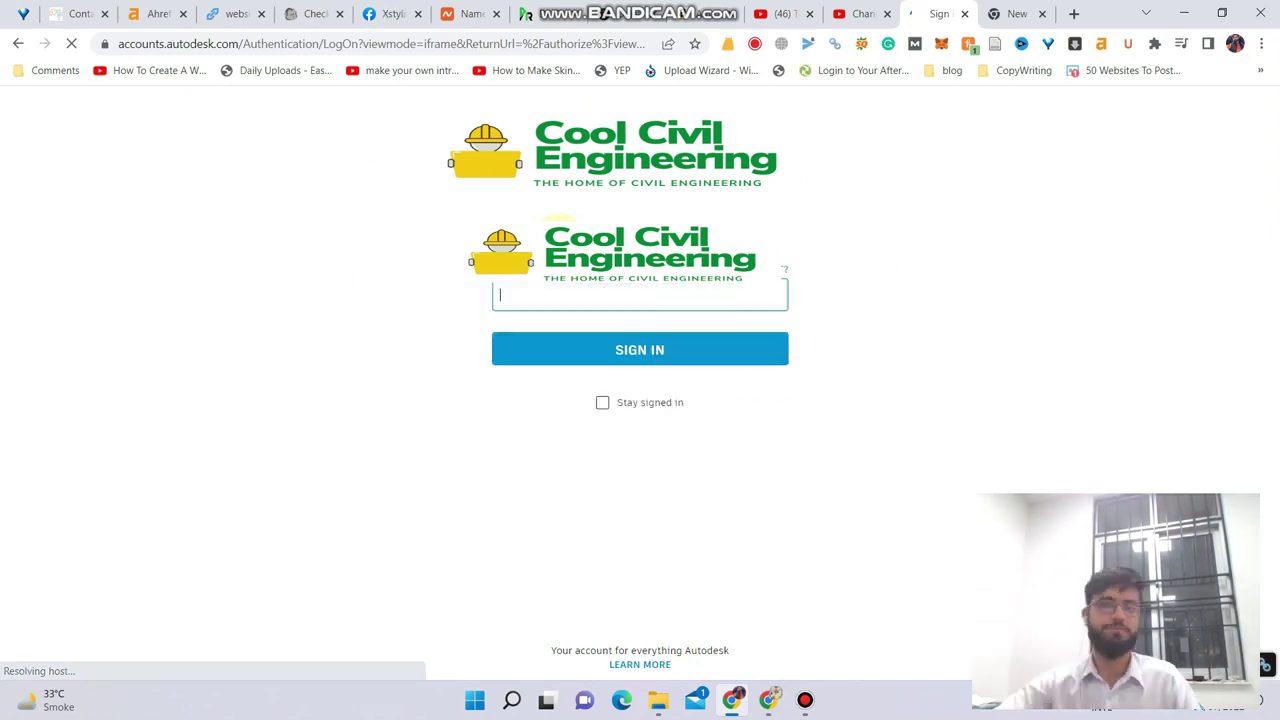
type("••••••••••")
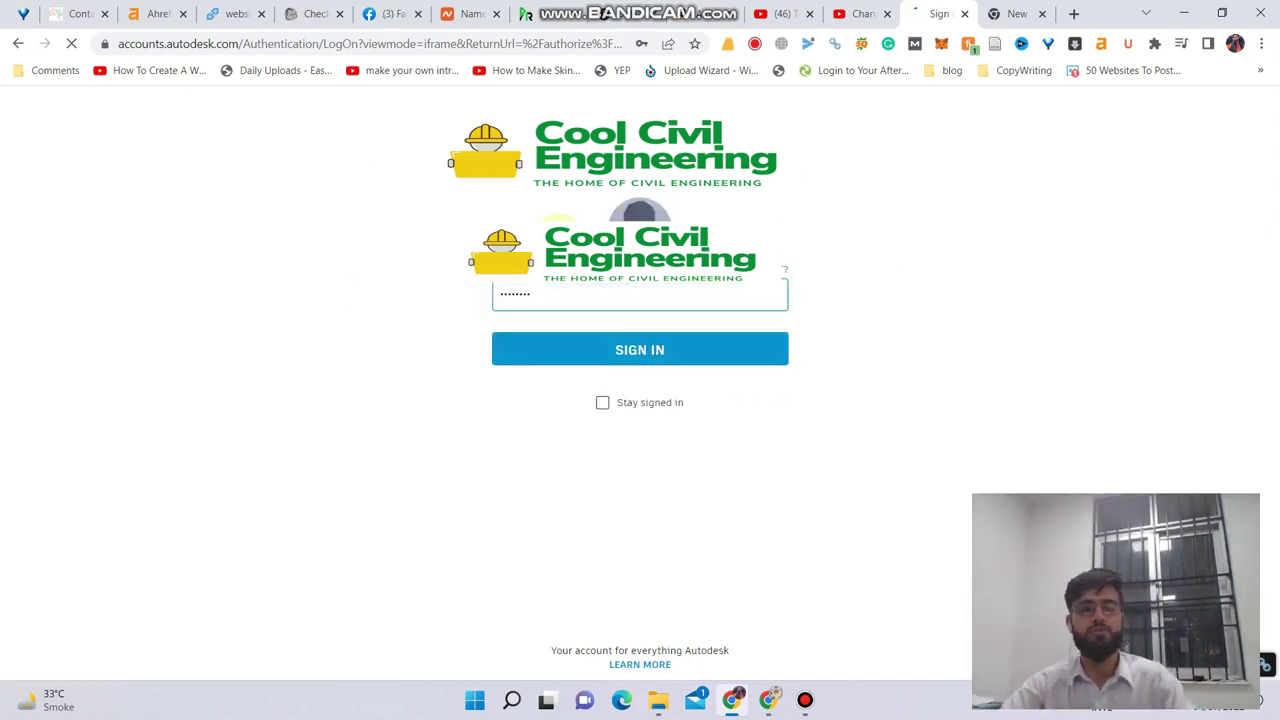
key("Return")
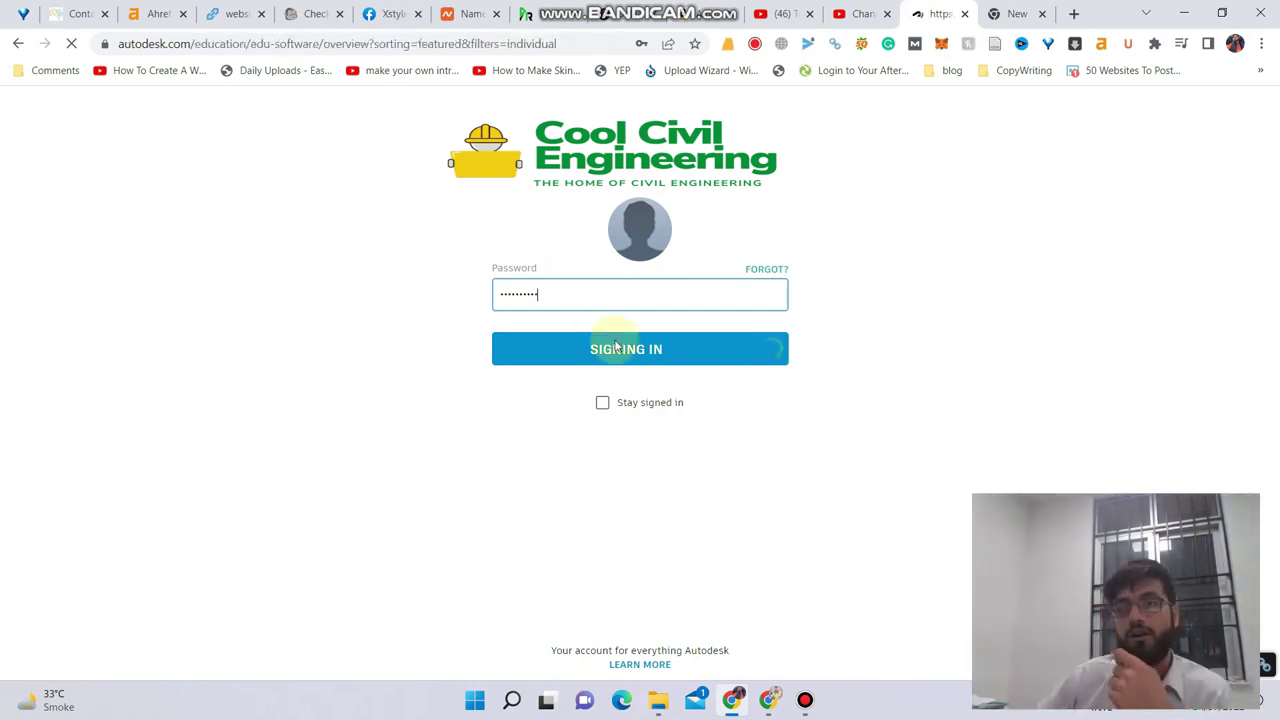
scroll(315, 430, "down", 1)
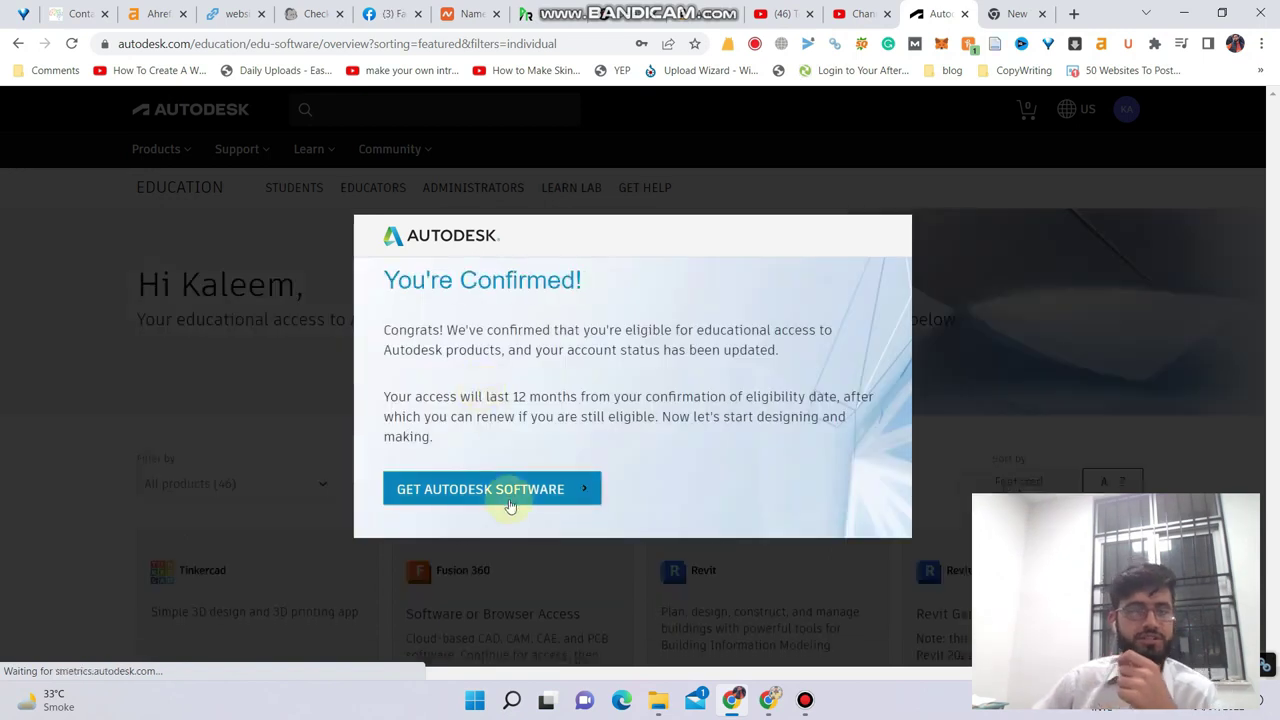
- Dismiss the You're Confirmed! notice and scroll the software list to AutoCAD
left_click_drag(388, 279, 614, 280)
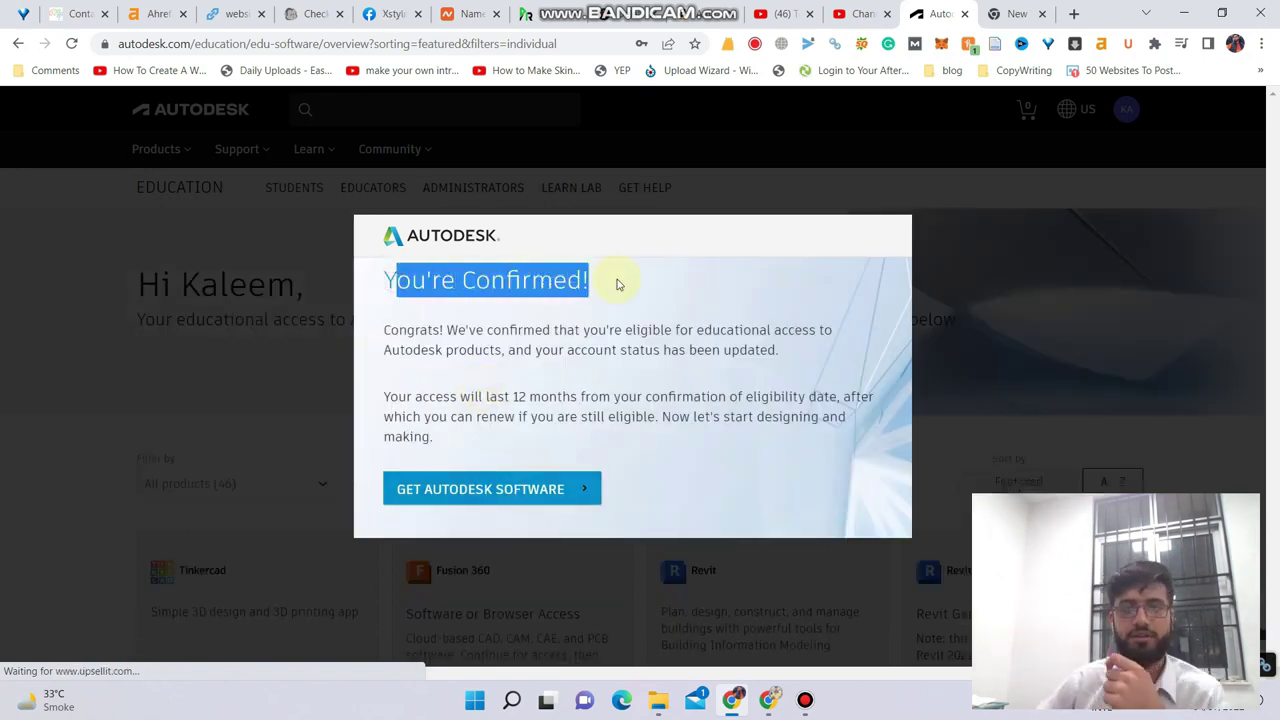
left_click(463, 318)
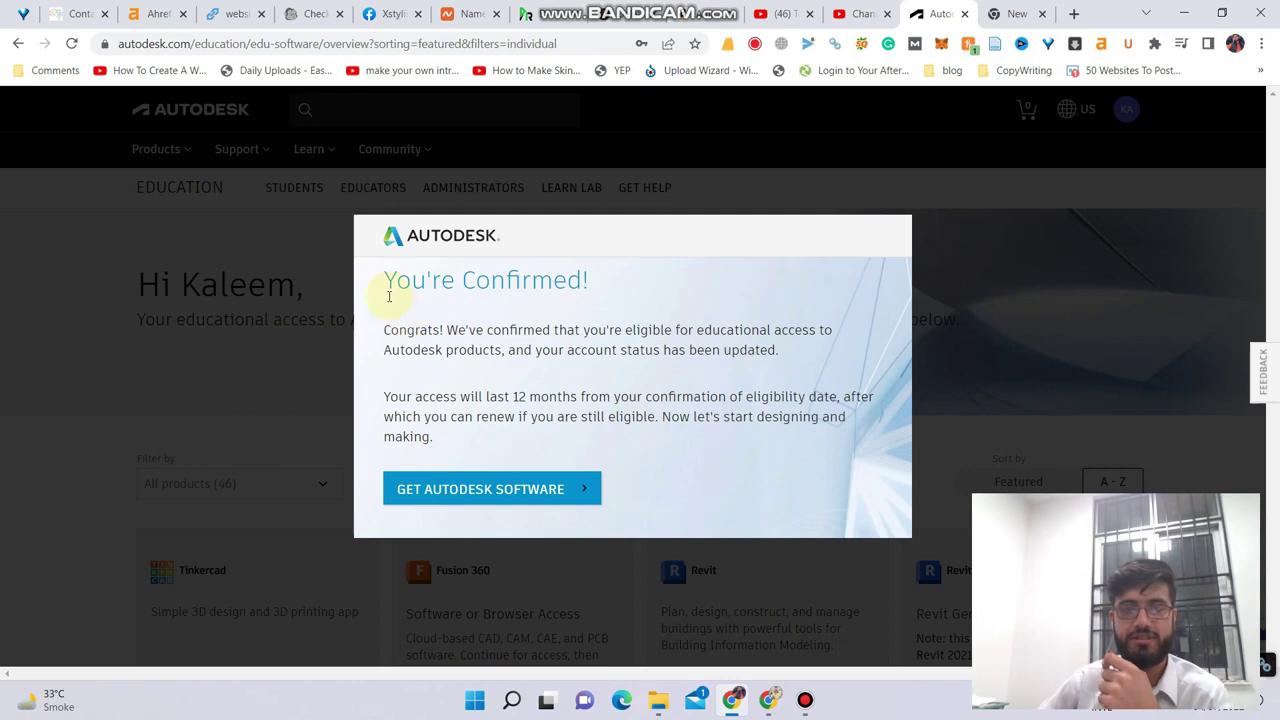
left_click_drag(385, 281, 716, 292)
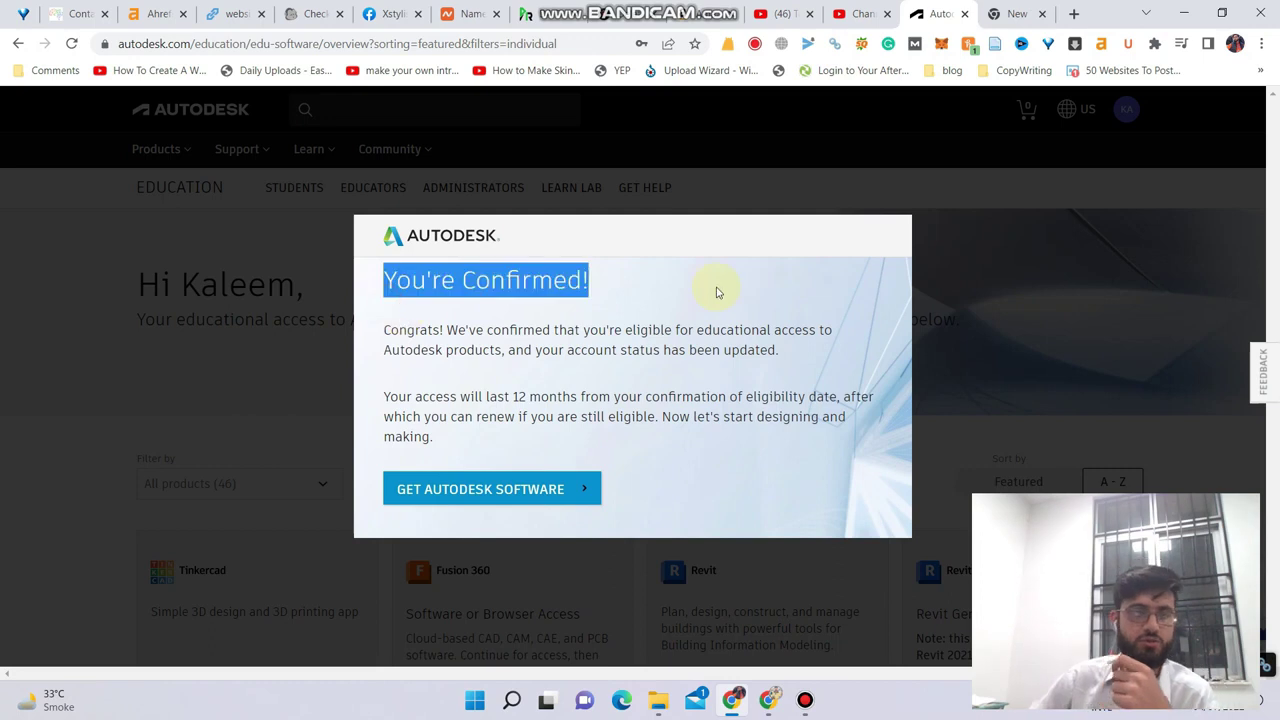
left_click(527, 490)
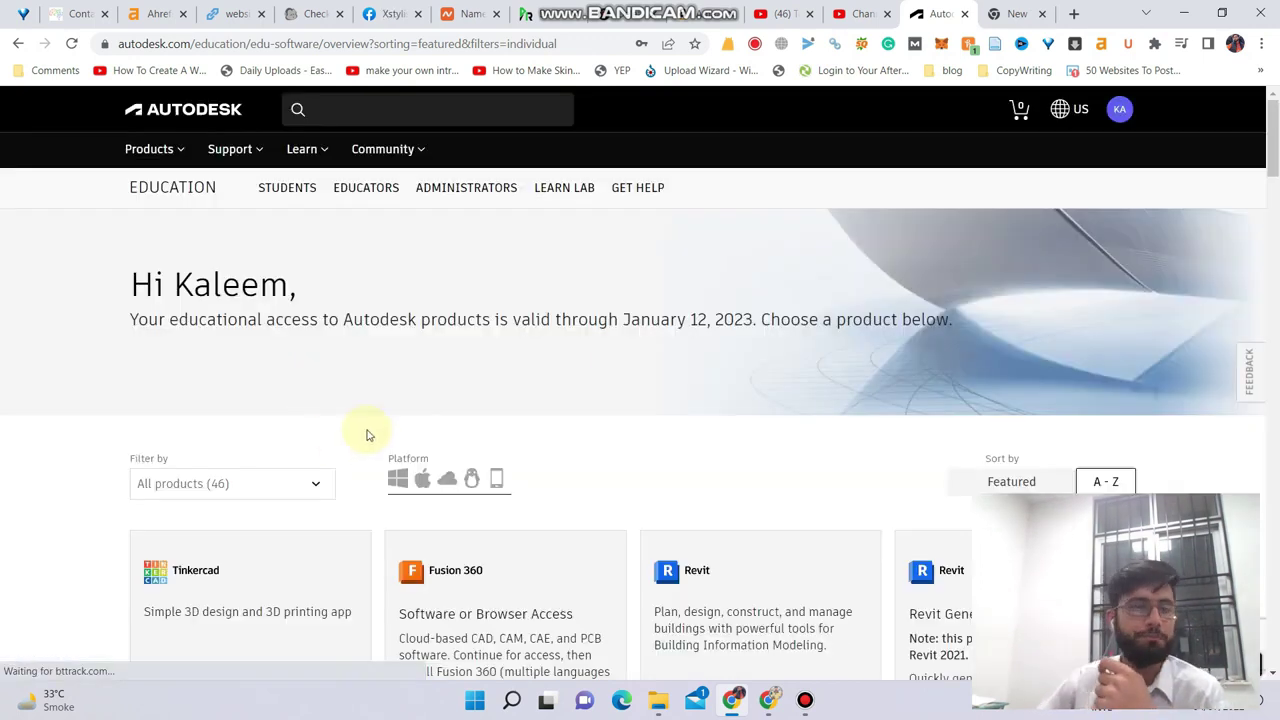
scroll(366, 435, "down", 3)
scroll(366, 435, "up", 1)
scroll(366, 435, "down", 5)
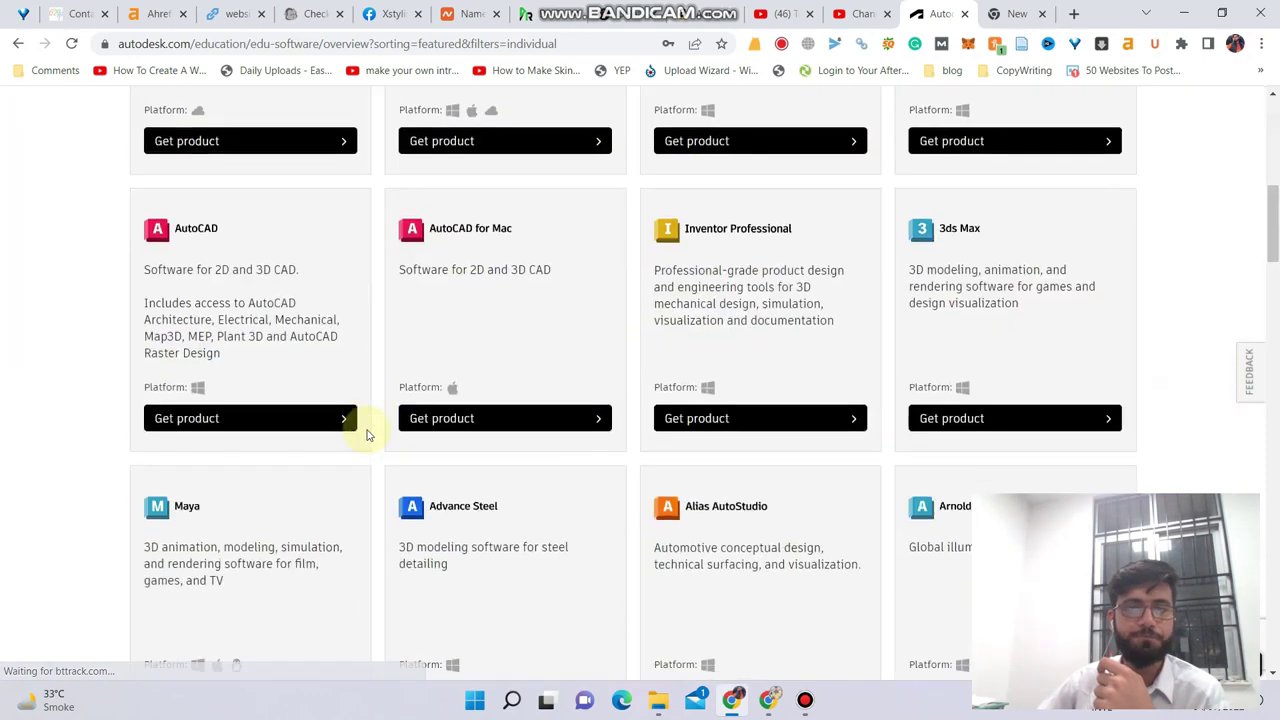
- Show AutoCAD's download options and keep version 2023, Windows and English
left_click(249, 420)
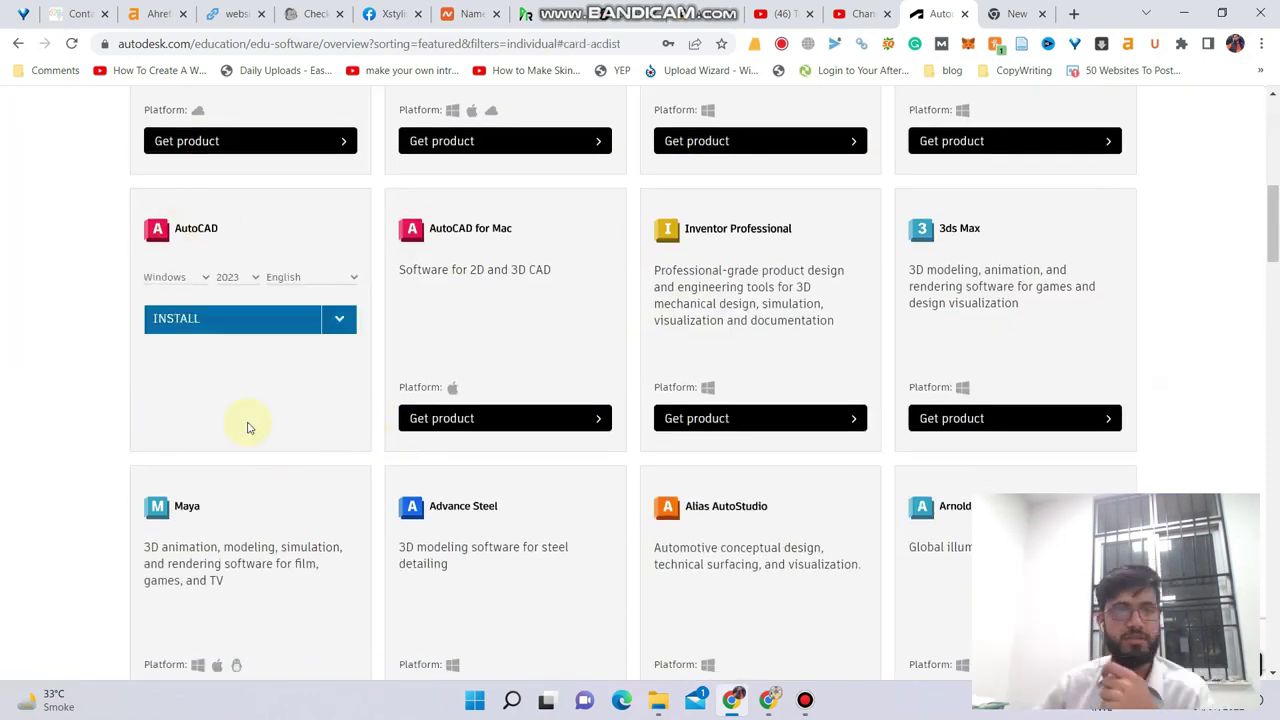
left_click(240, 279)
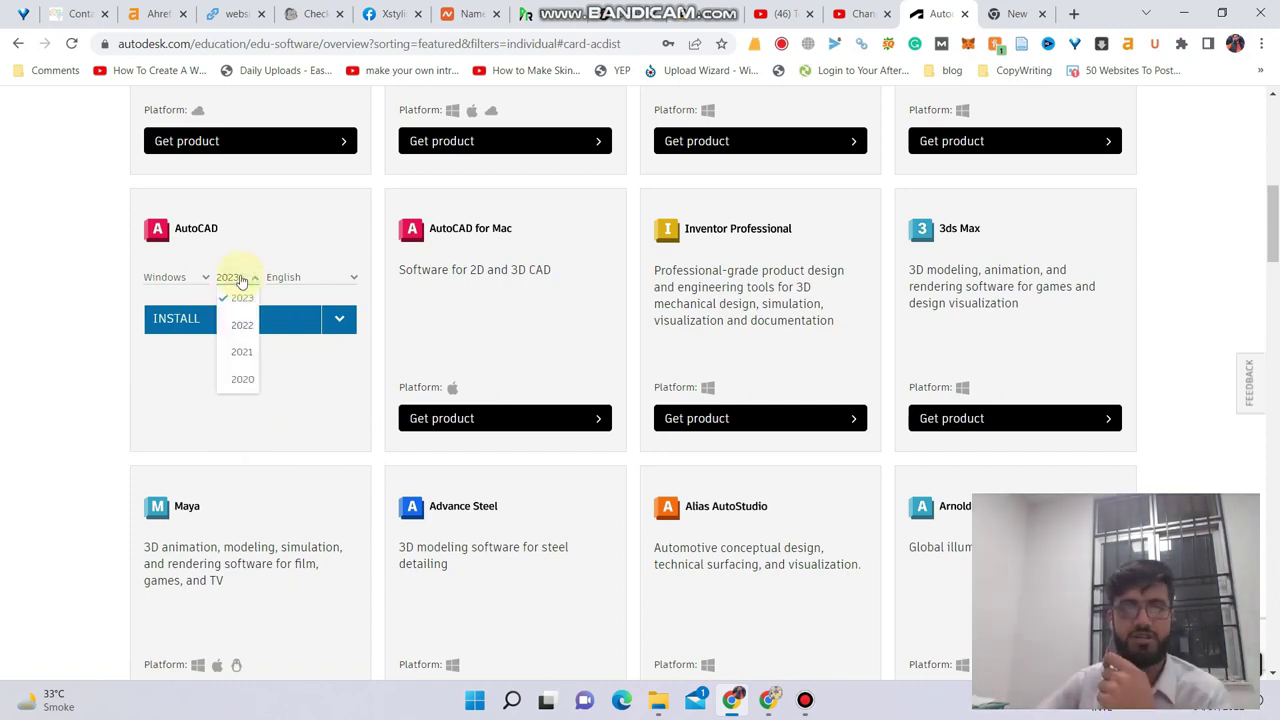
scroll(238, 355, "down", 1)
scroll(245, 362, "up", 2)
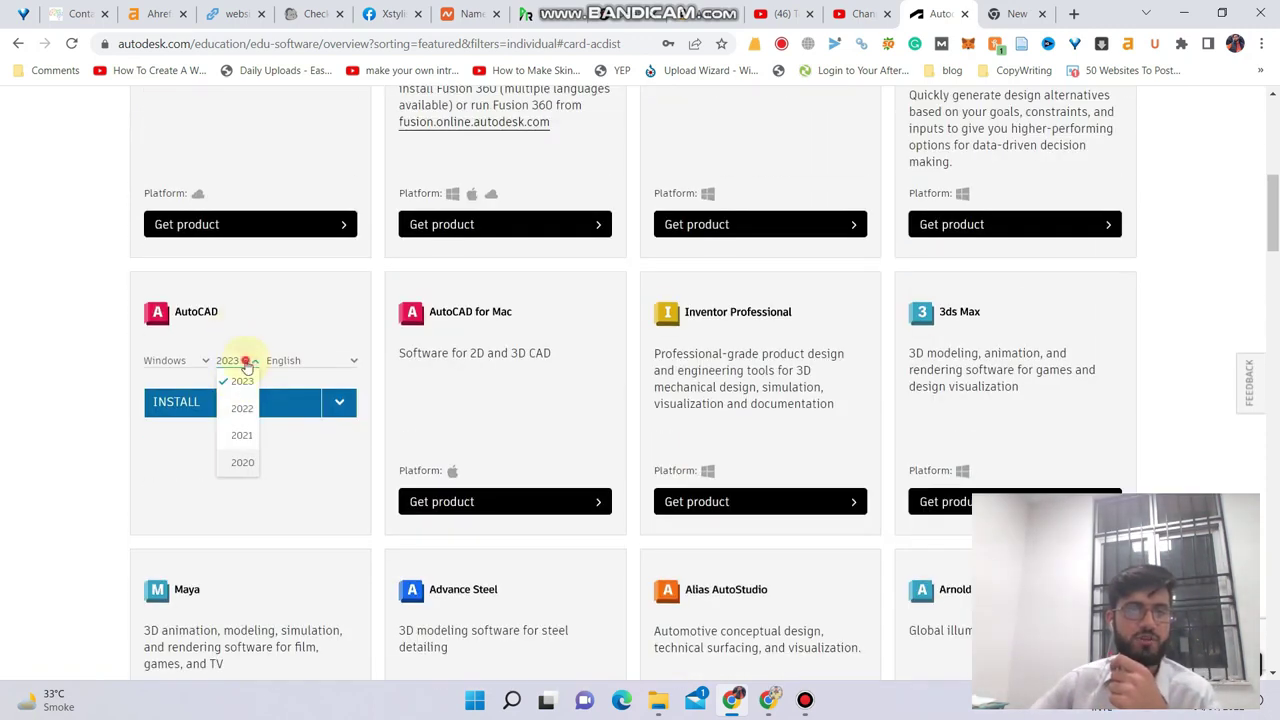
left_click(240, 362)
left_click(244, 363)
left_click(240, 363)
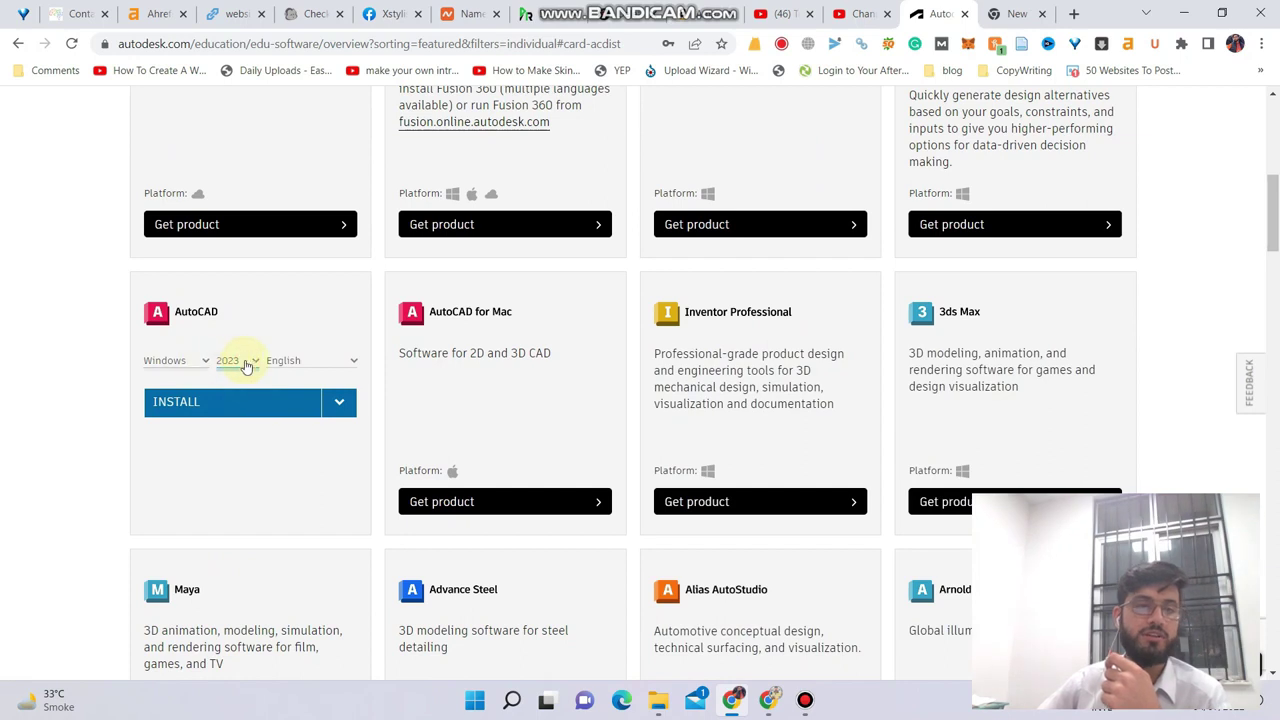
left_click(172, 362)
left_click(194, 359)
left_click(283, 362)
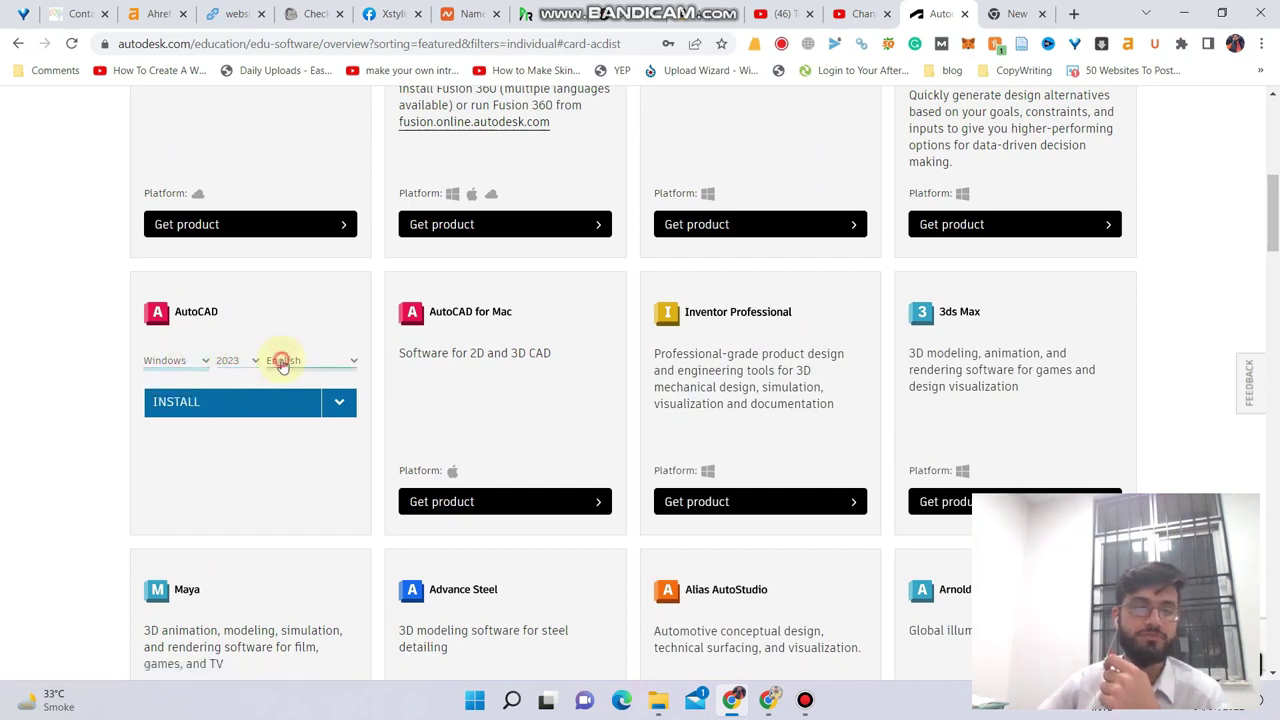
left_click(292, 363)
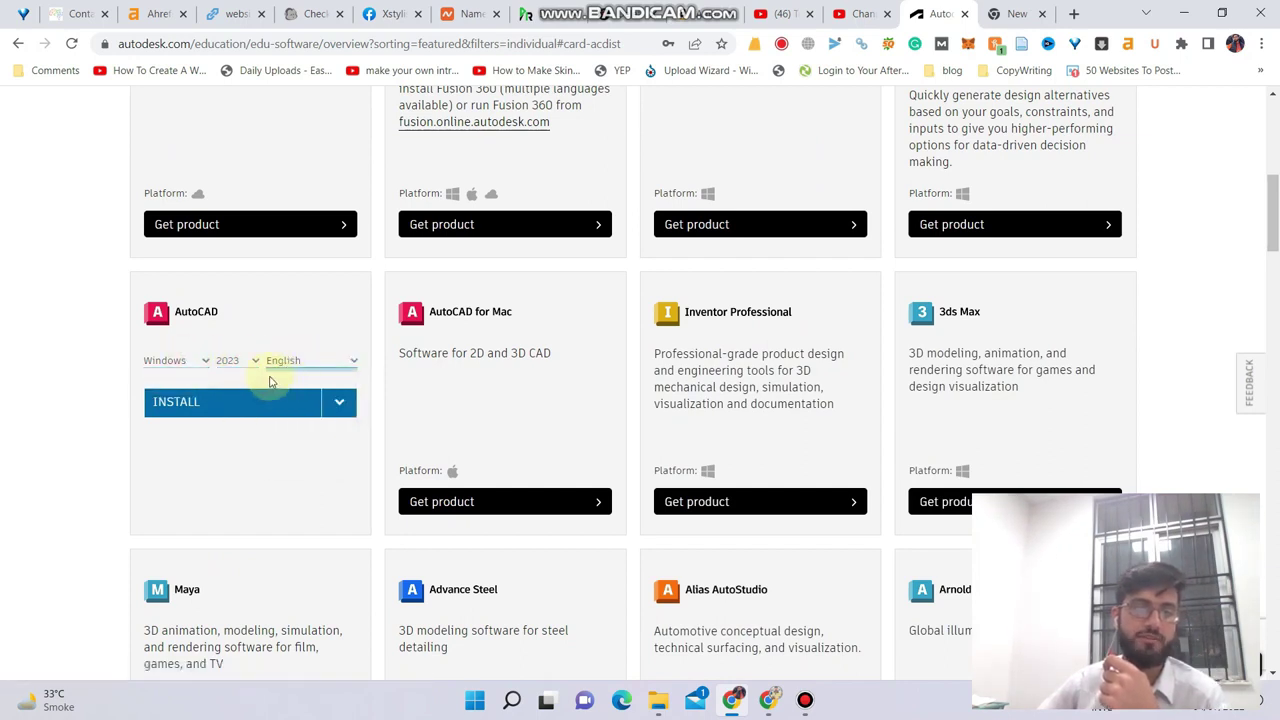
- Download the AutoCAD 2023 installer, run it, and minimize the browser to reveal it
left_click(210, 405)
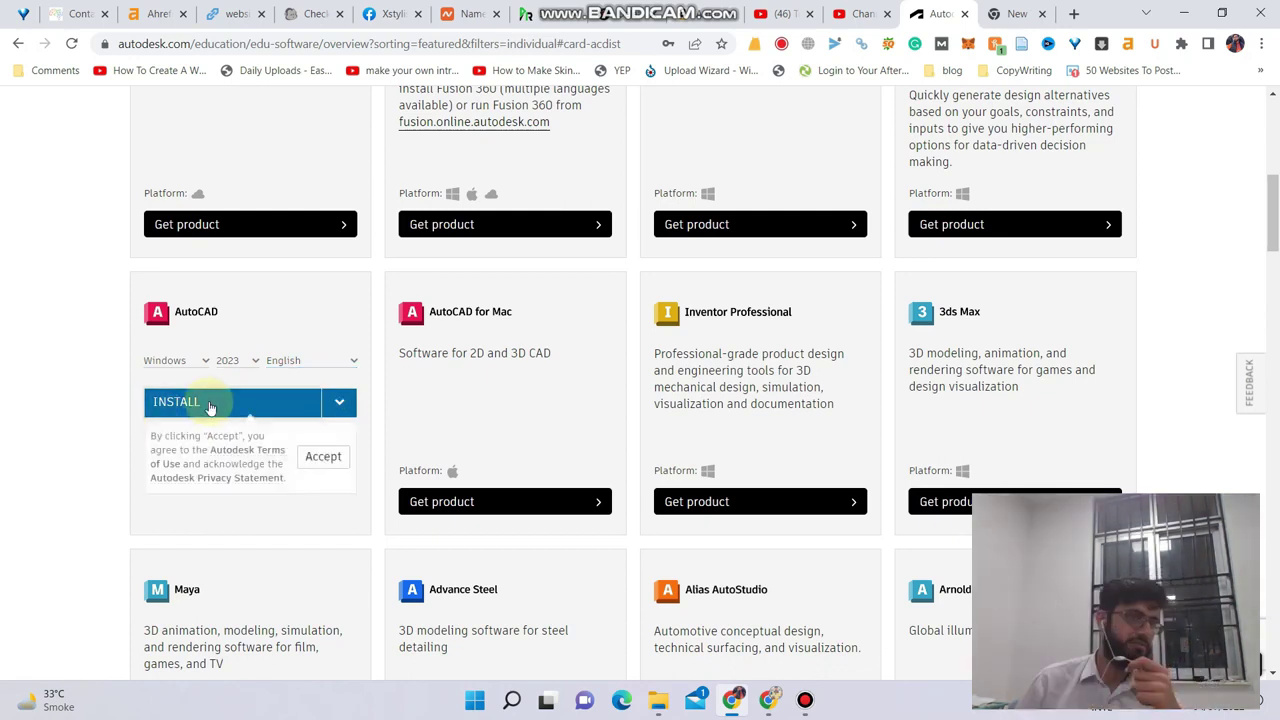
left_click(323, 457)
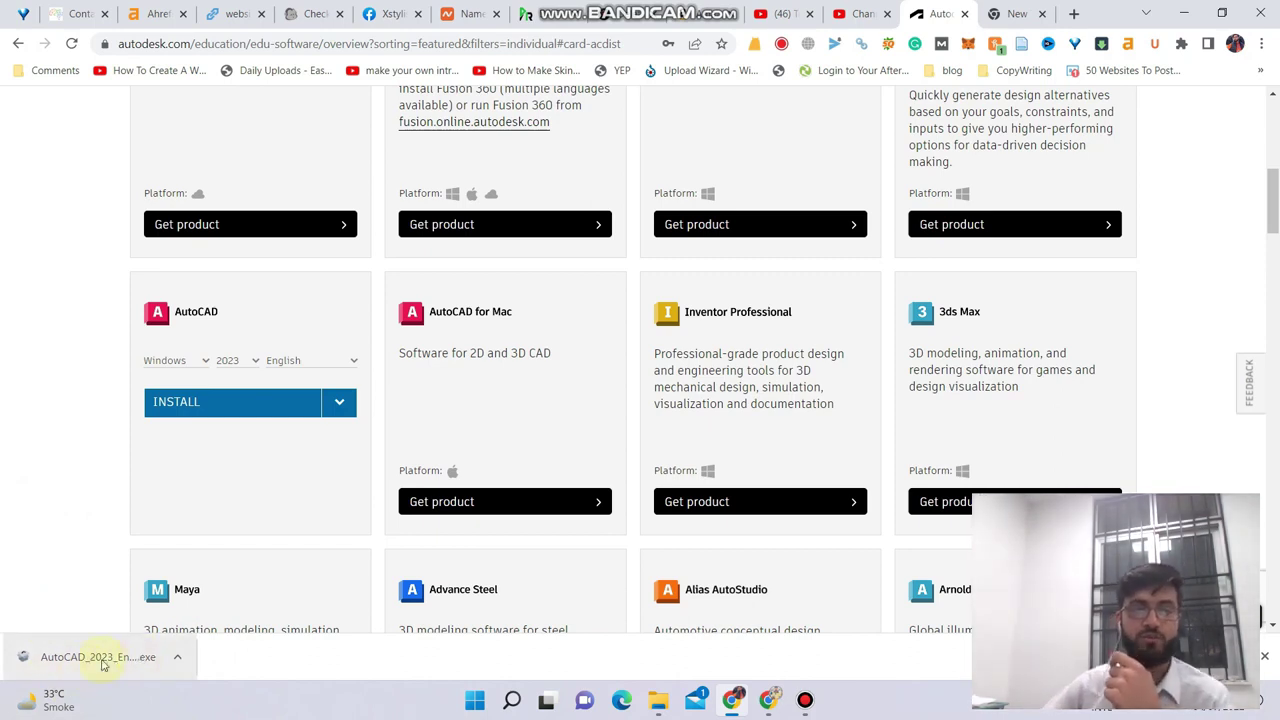
left_click(103, 658)
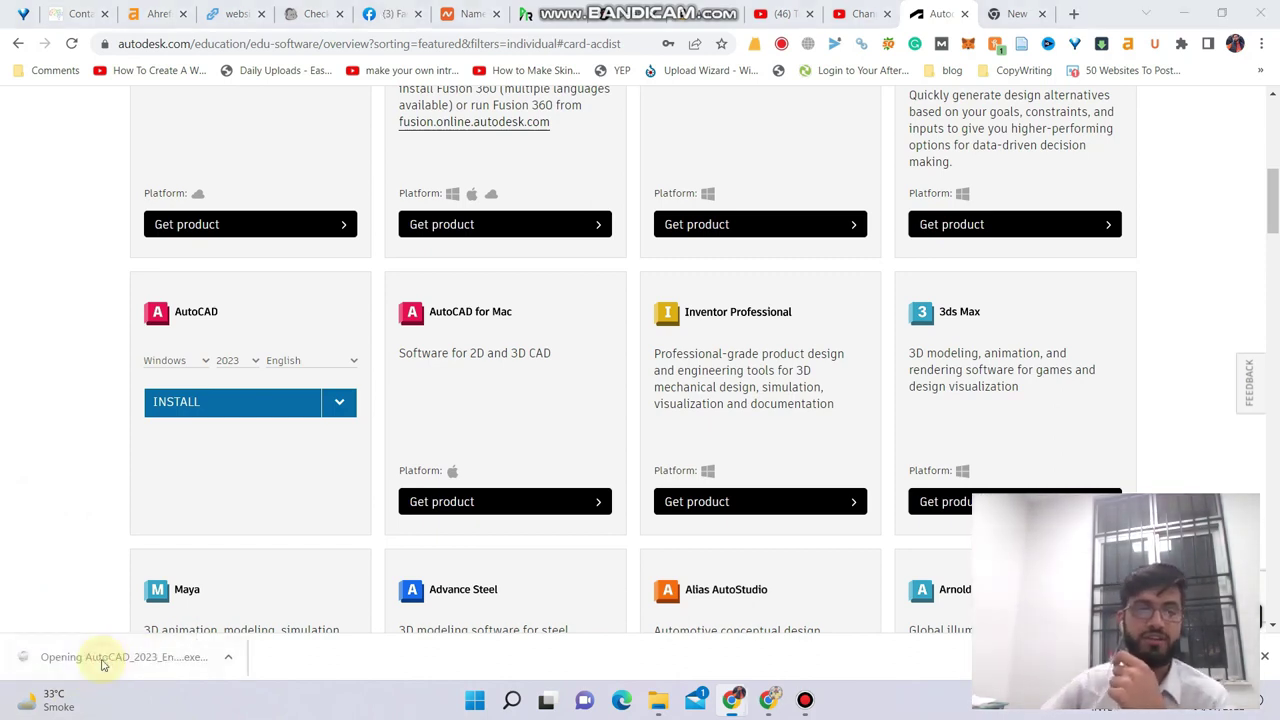
left_click(529, 501)
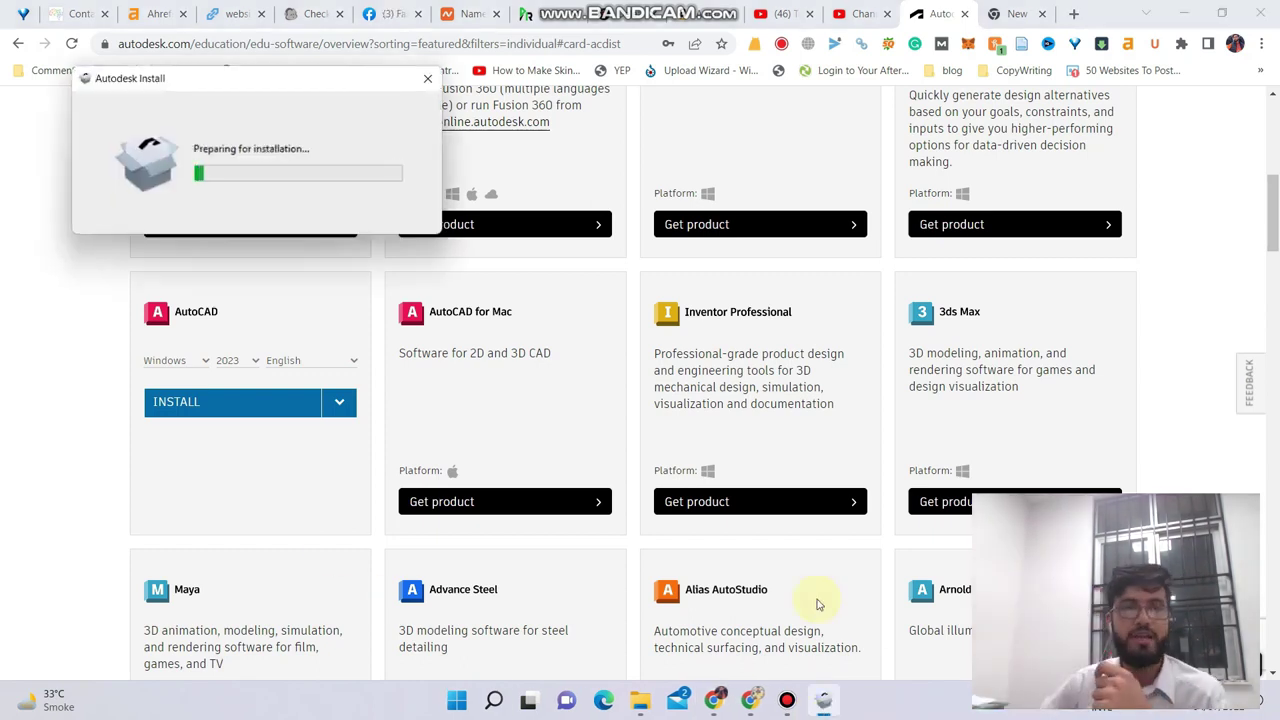
left_click(714, 700)
left_click(714, 700)
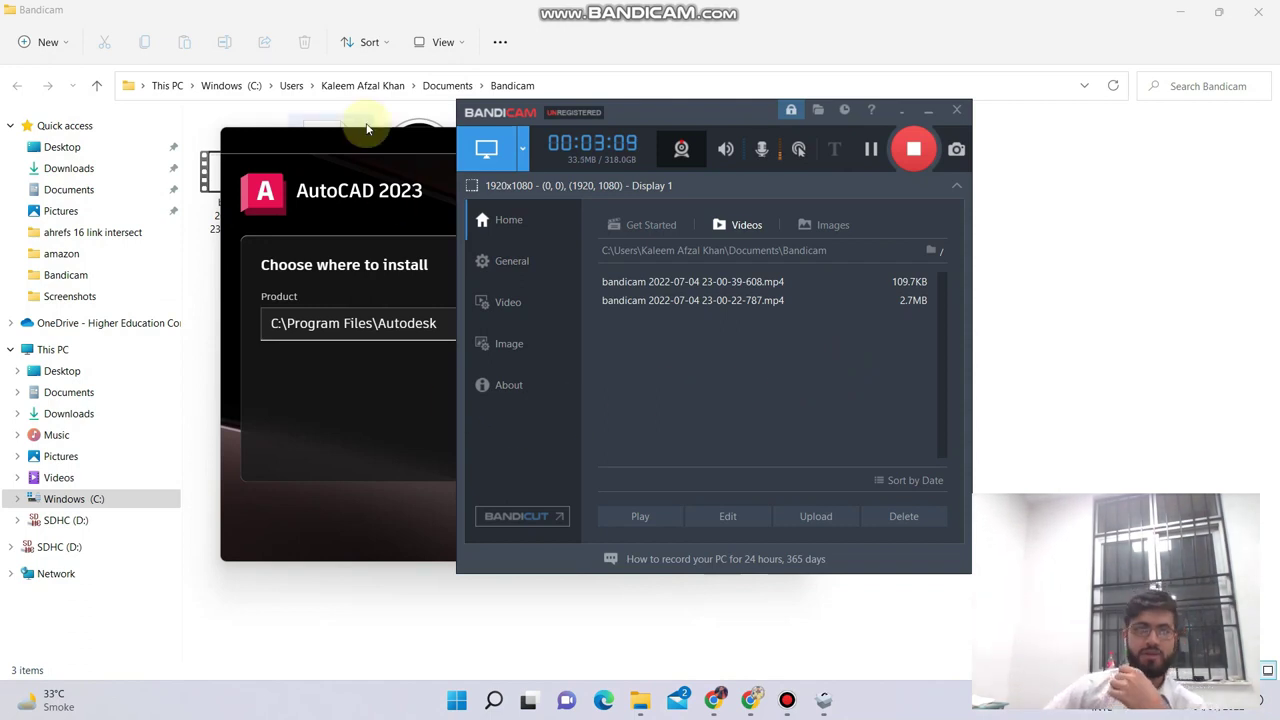
- Install AutoCAD 2023 into C:\Program Files\Autodesk and wait until it reaches finalizing
left_click(397, 344)
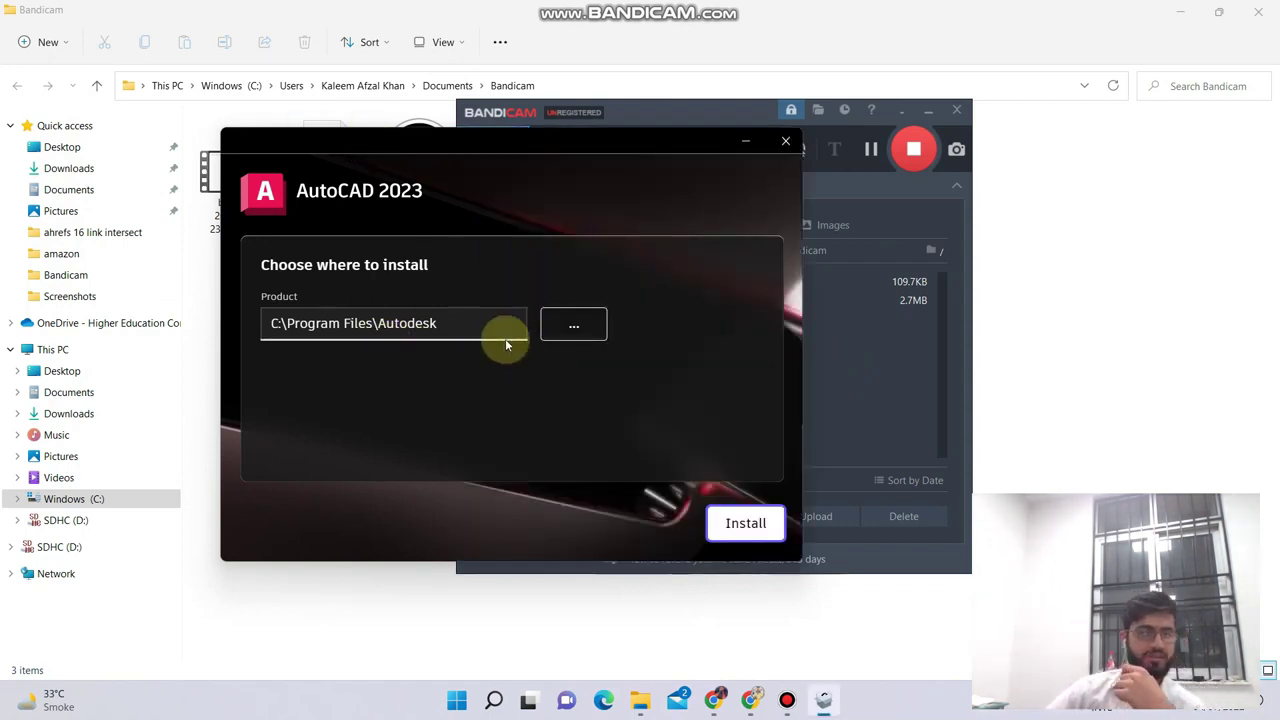
left_click(741, 539)
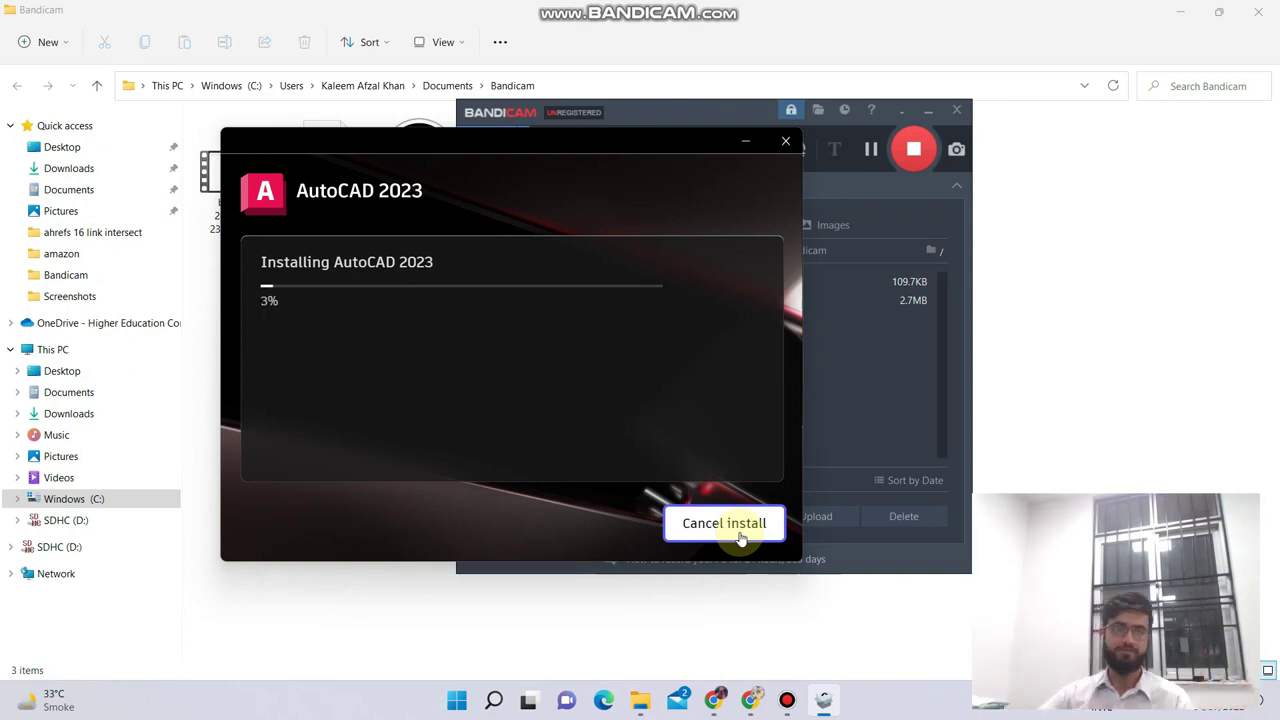
left_click(871, 150)
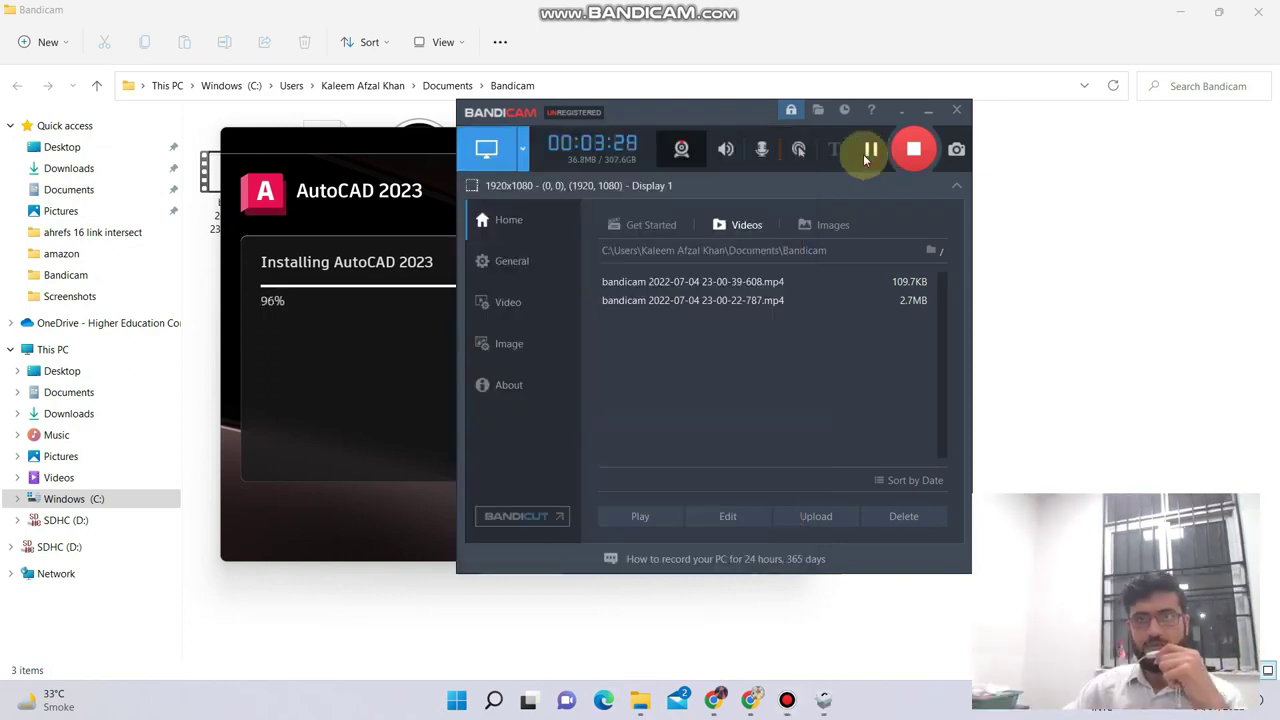
left_click(325, 366)
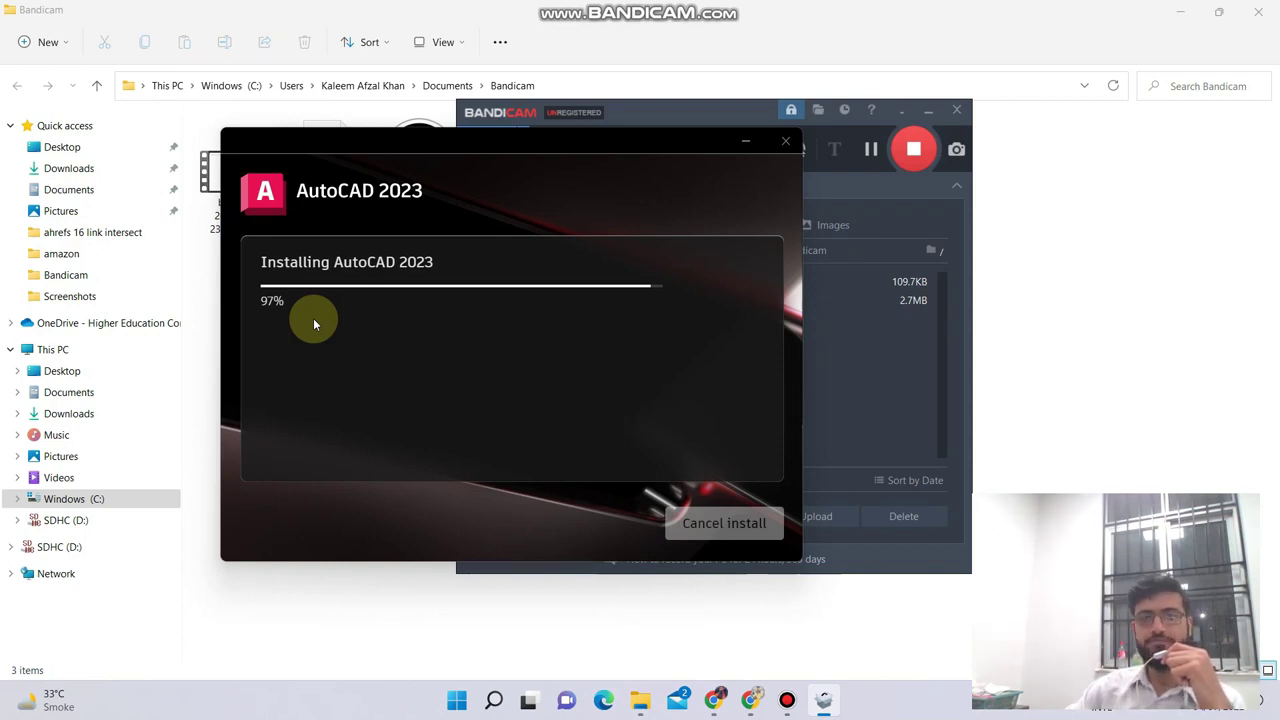
left_click(867, 152)
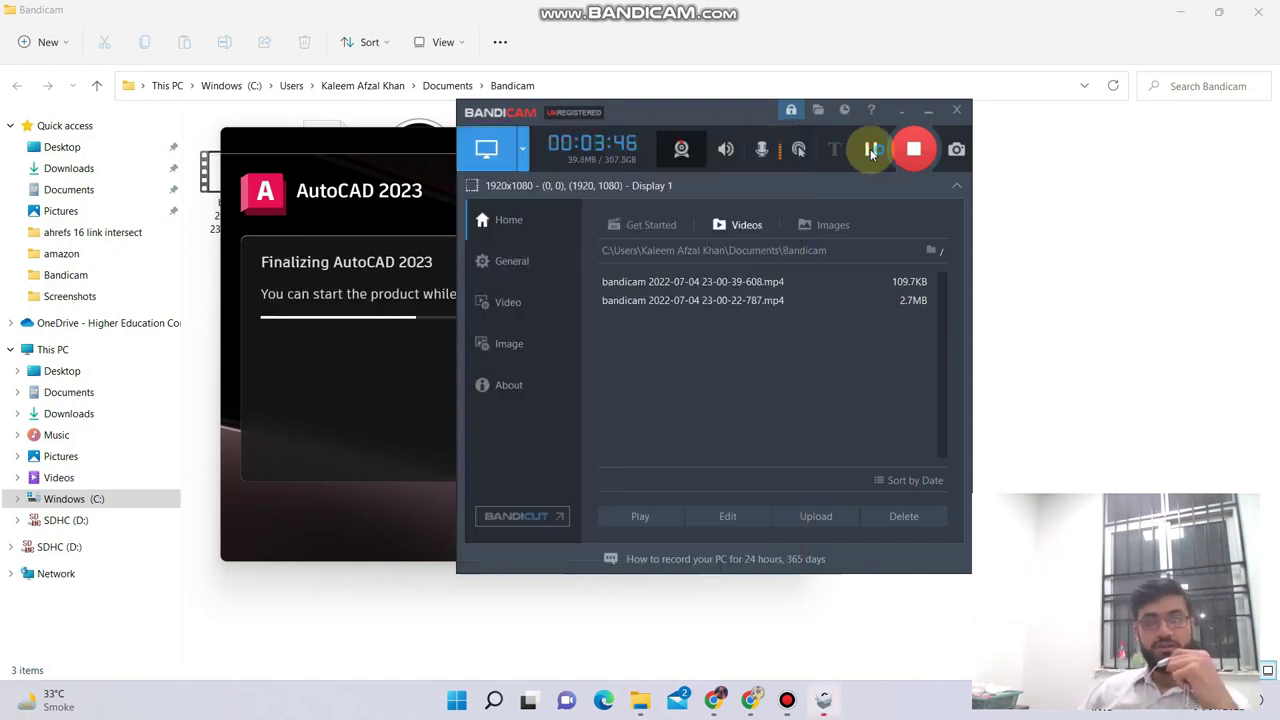
- Let the AutoCAD 2023 installation finish and dismiss the restart-your-computer notice
left_click(355, 368)
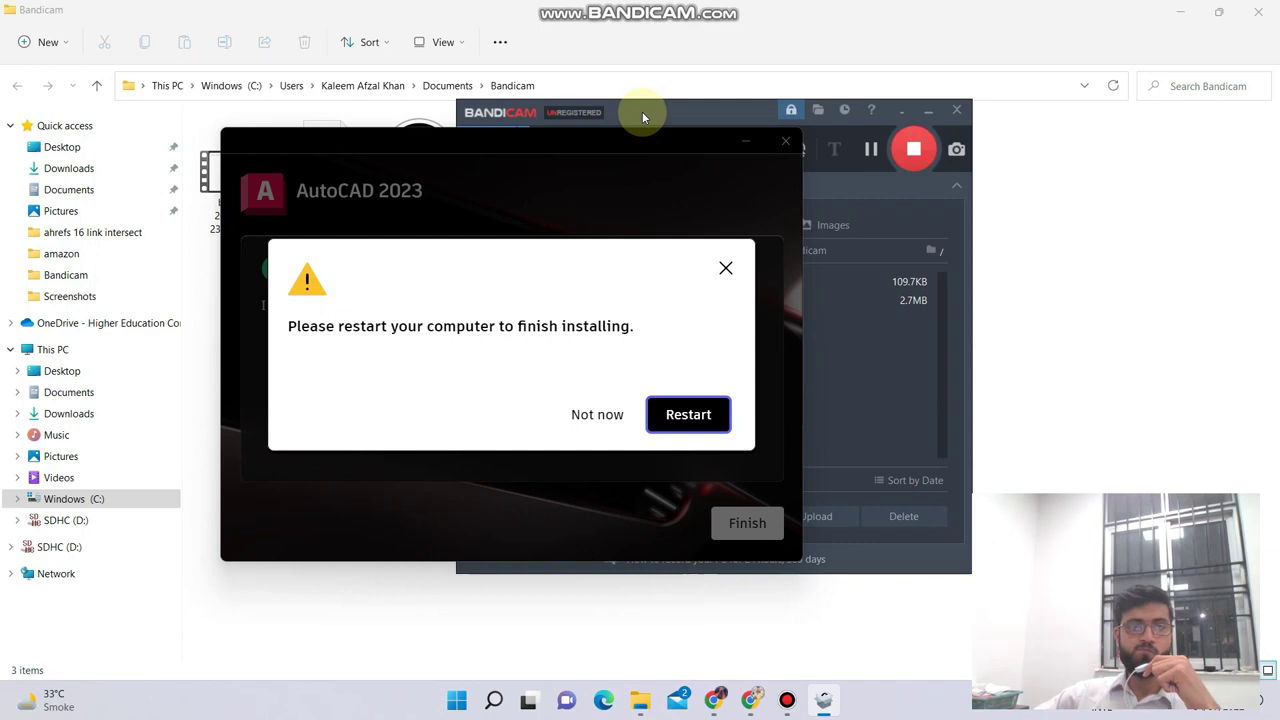
left_click_drag(654, 110, 732, 124)
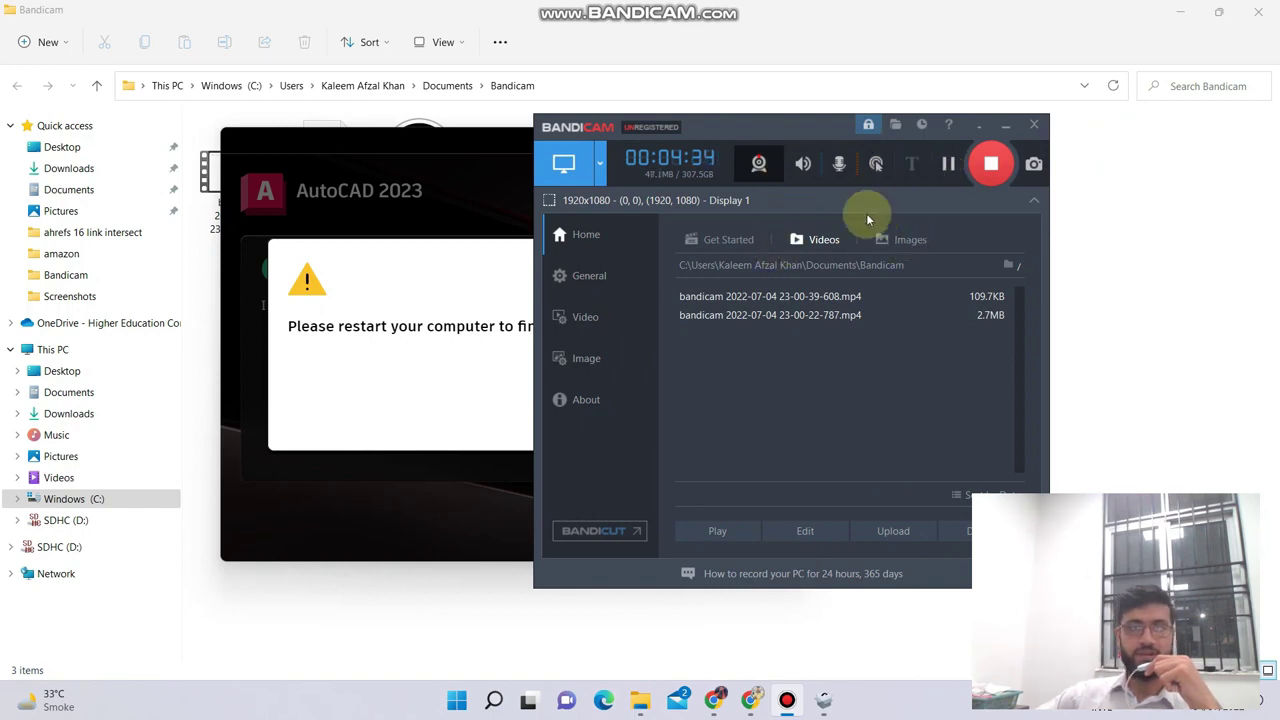
left_click(993, 164)
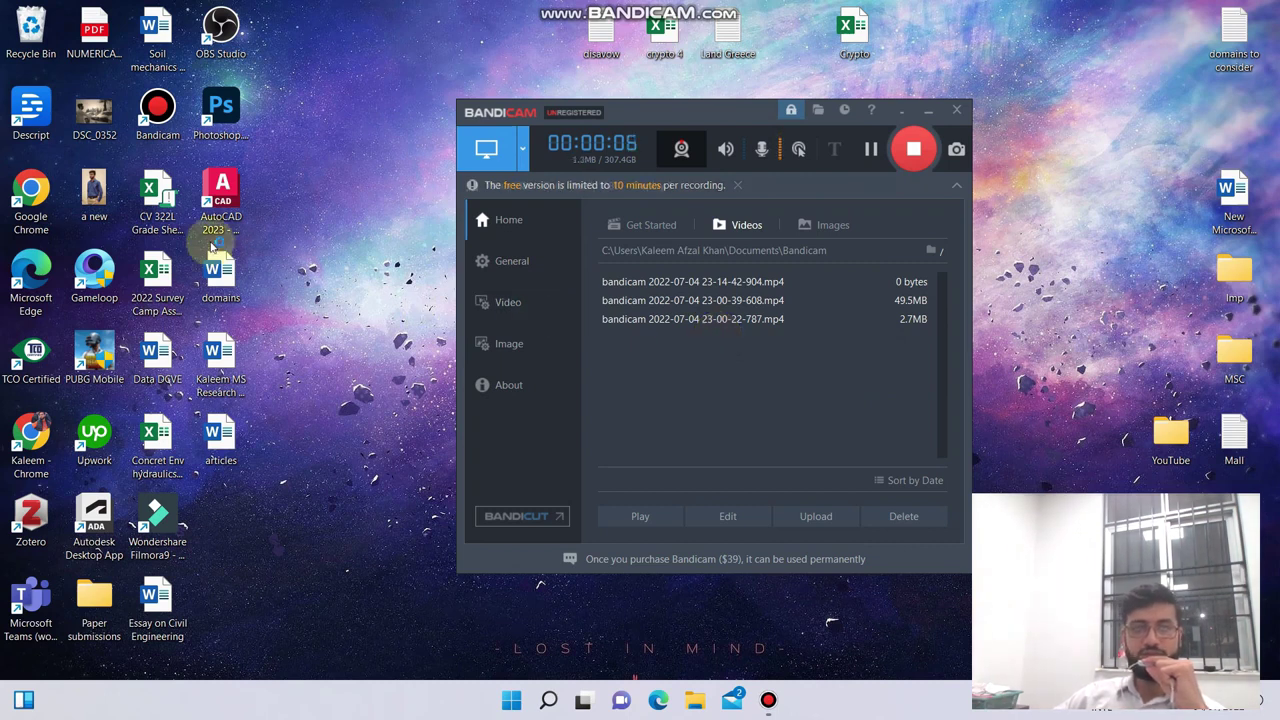
- Launch AutoCAD 2023 from its desktop shortcut and close the Microsoft Teams and Upwork windows
double_click(248, 200)
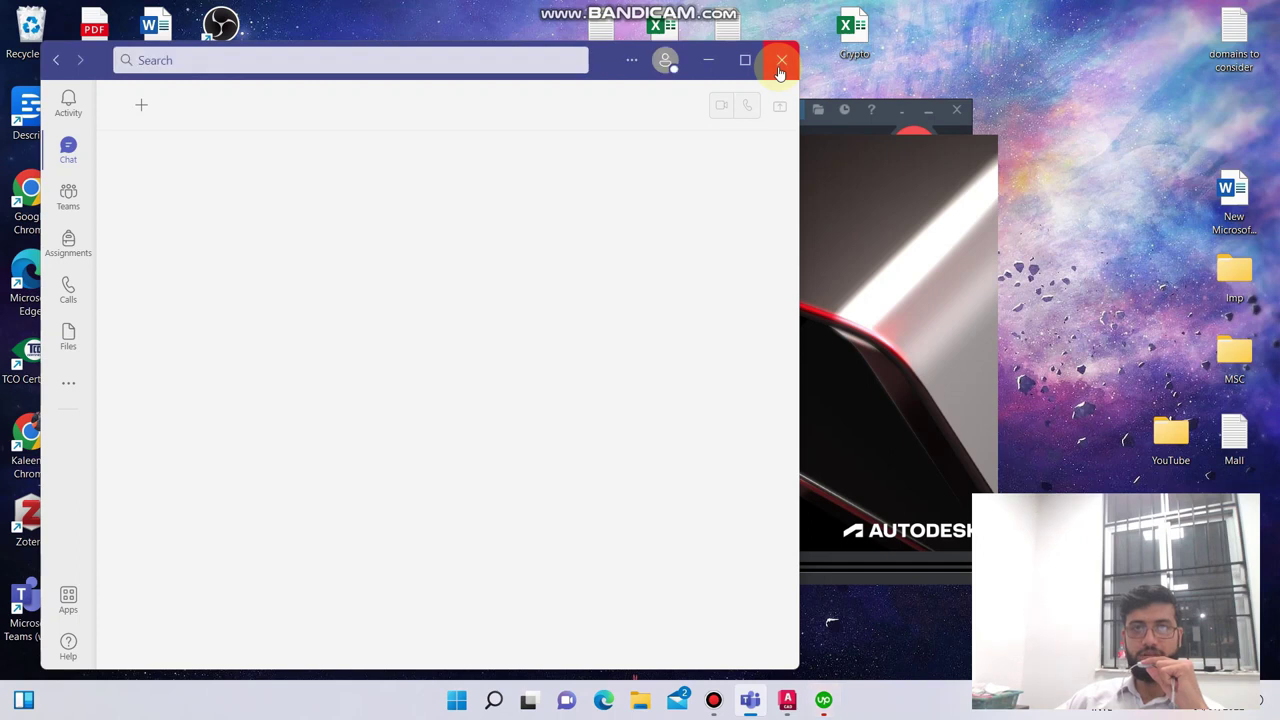
left_click(779, 58)
mouse_move(790, 690)
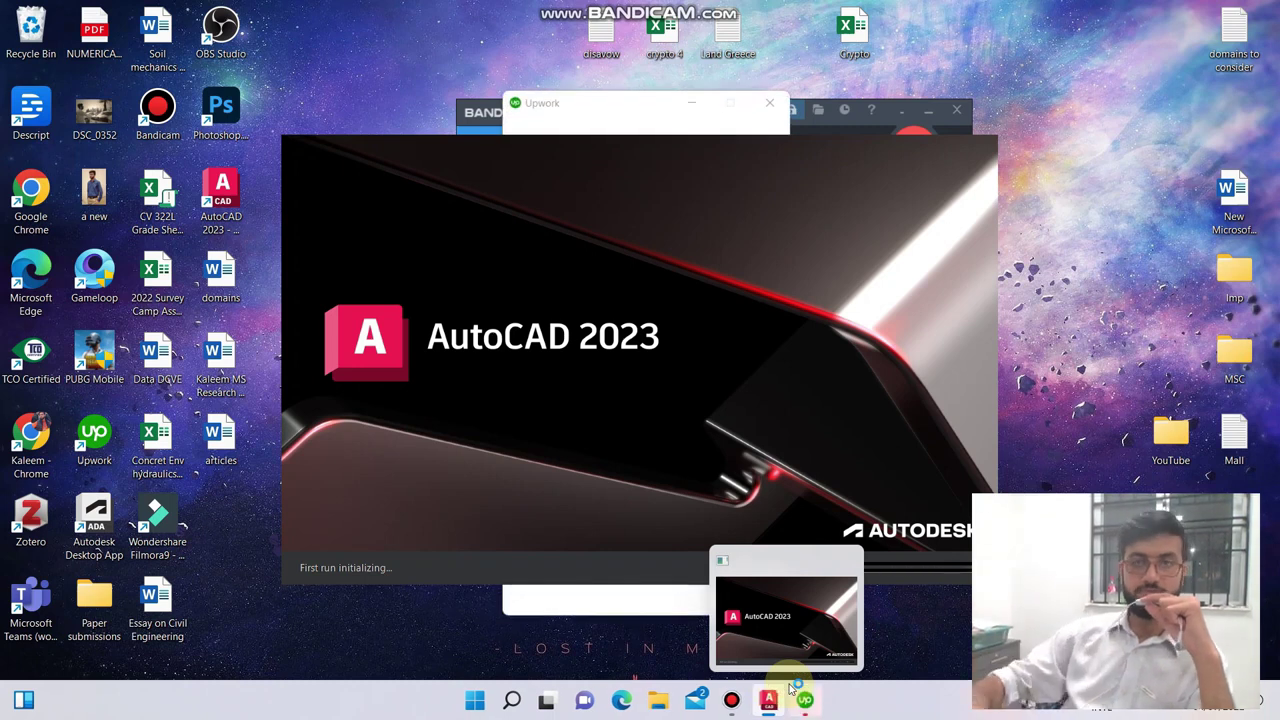
left_click(769, 103)
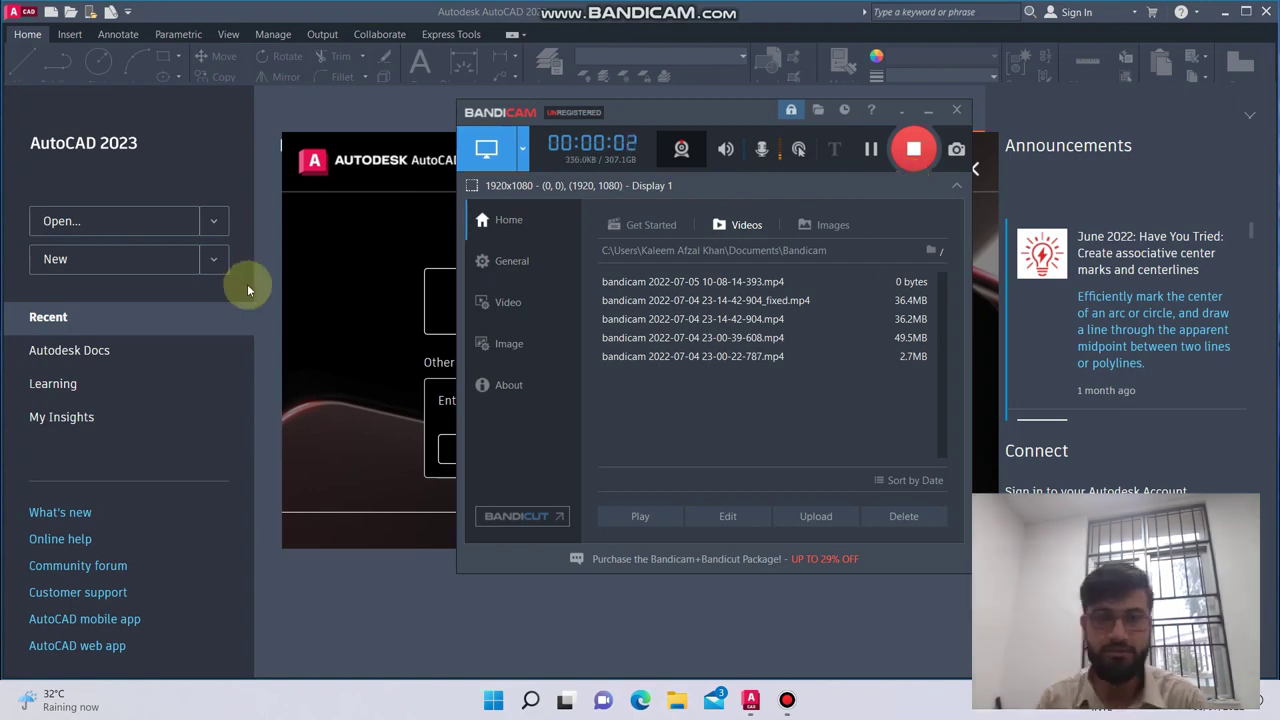
- Sign in to AutoCAD 2023 with the Autodesk ID e-mail and password
left_click(362, 280)
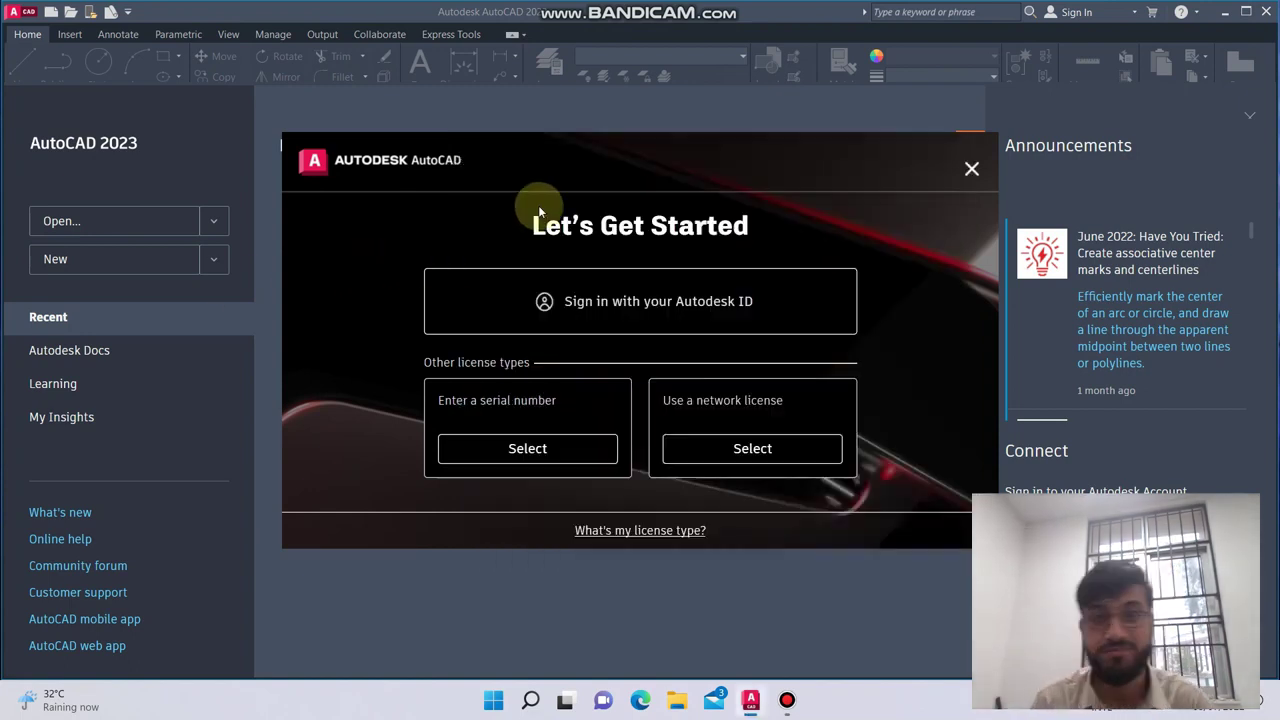
left_click(666, 324)
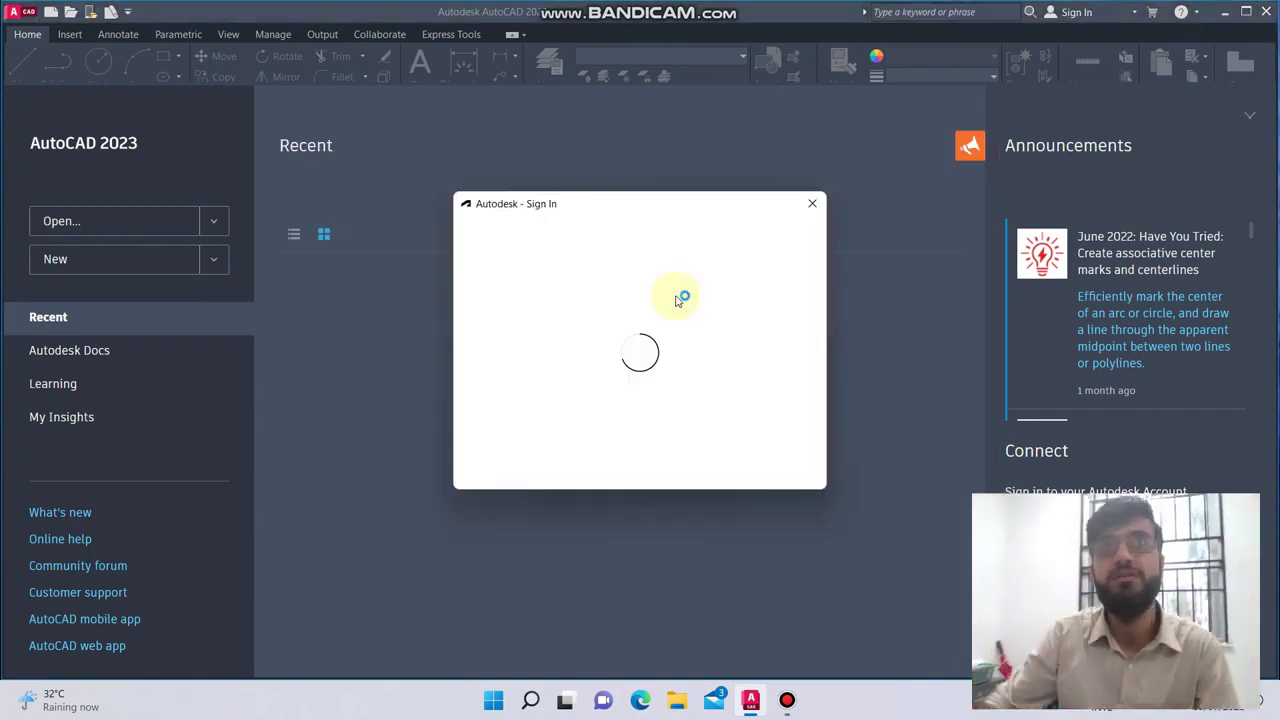
mouse_move(716, 6)
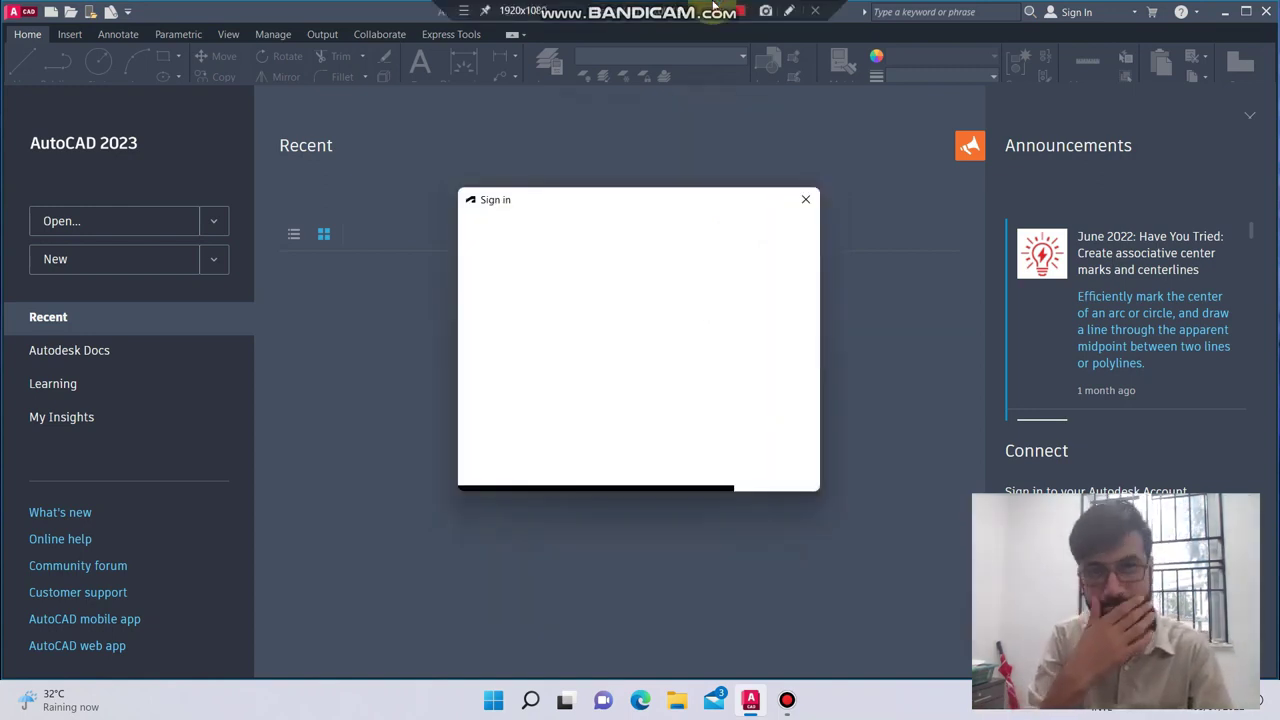
left_click(626, 304)
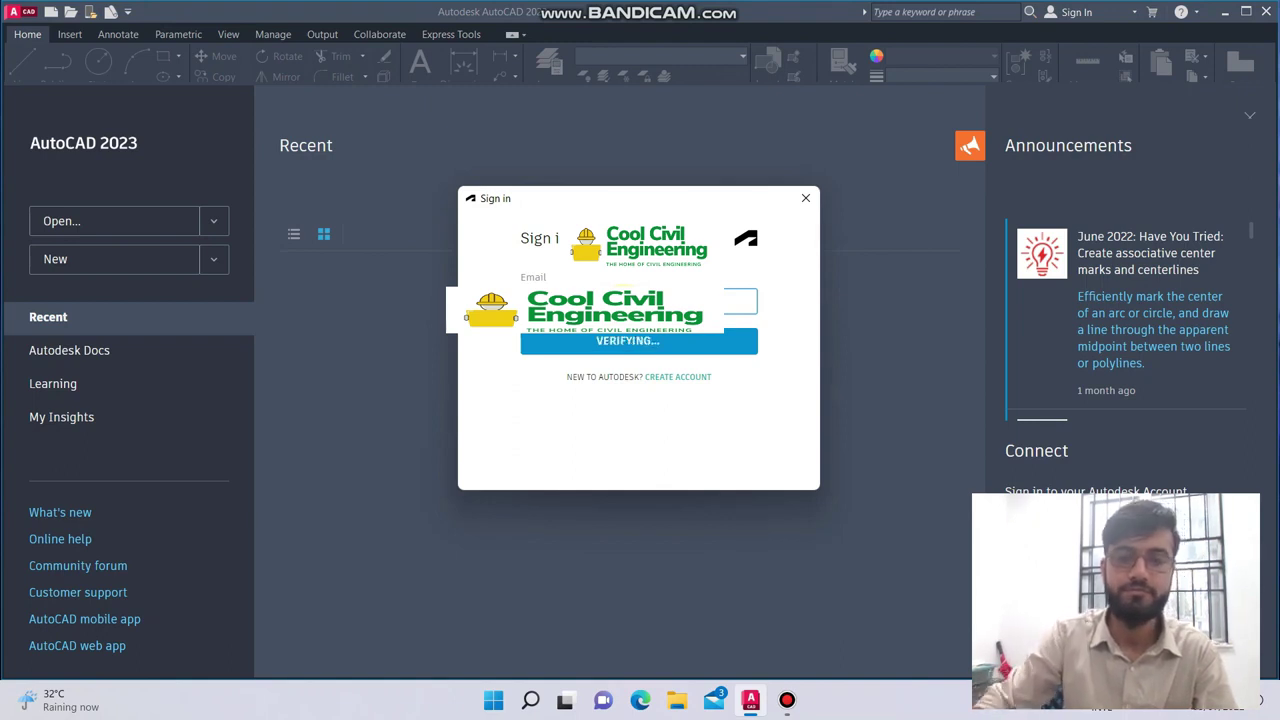
left_click(612, 342)
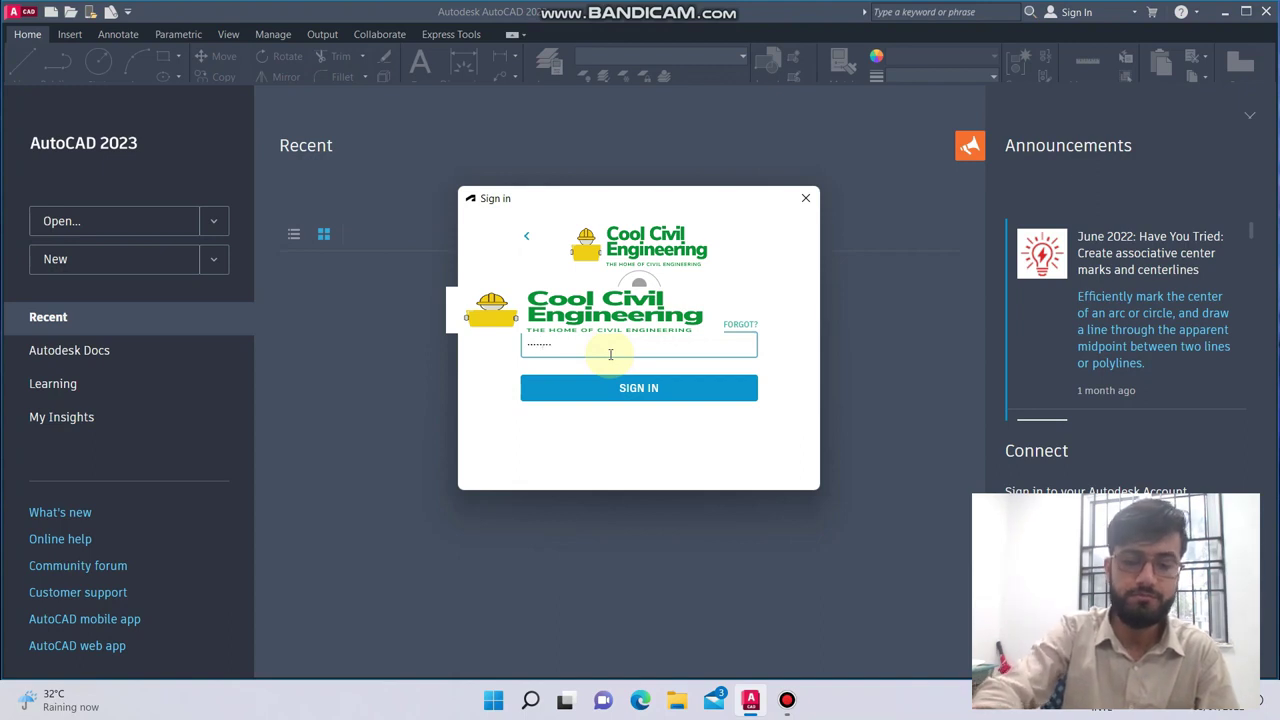
key("Return")
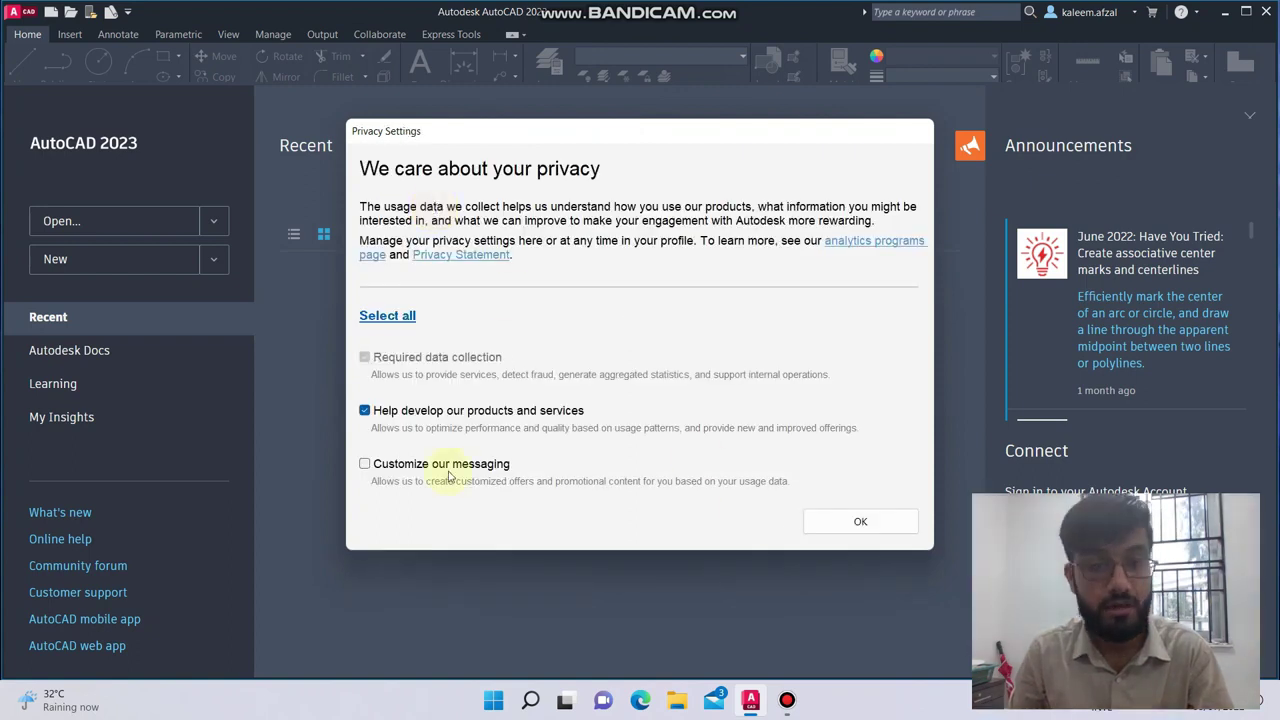
- Accept the Privacy Settings with OK and create a new blank Drawing1
left_click(860, 525)
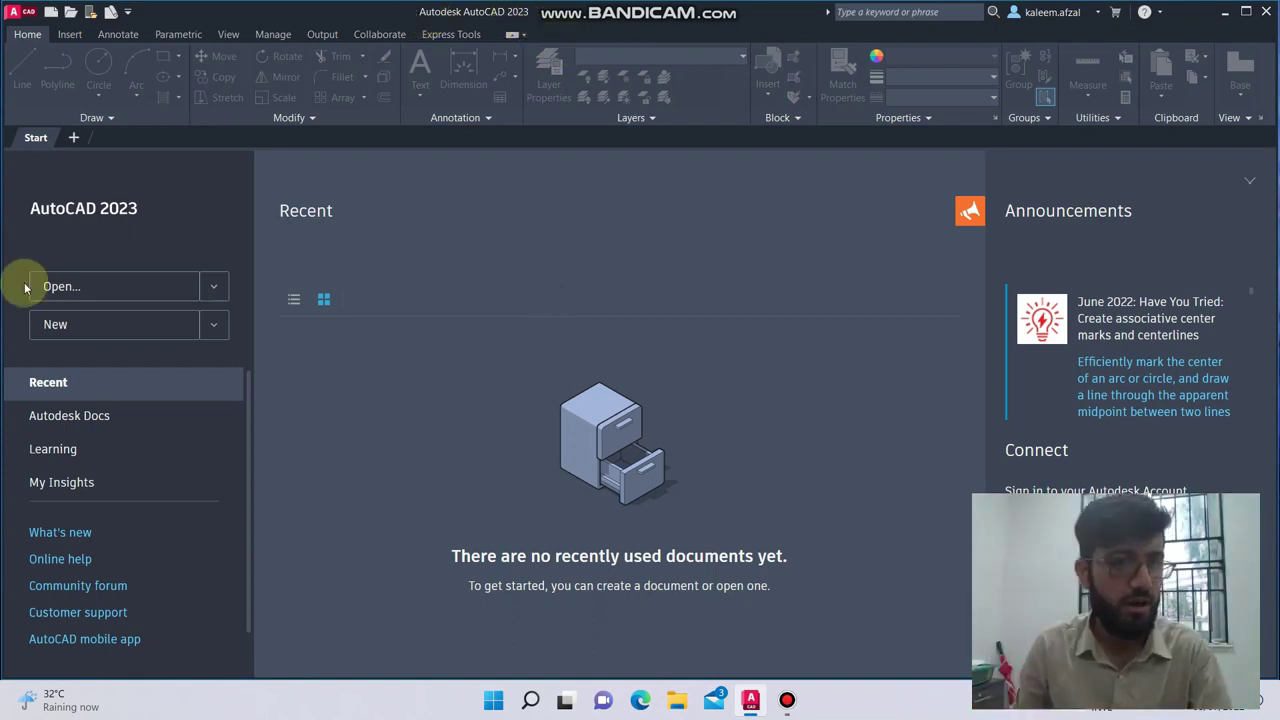
left_click(85, 328)
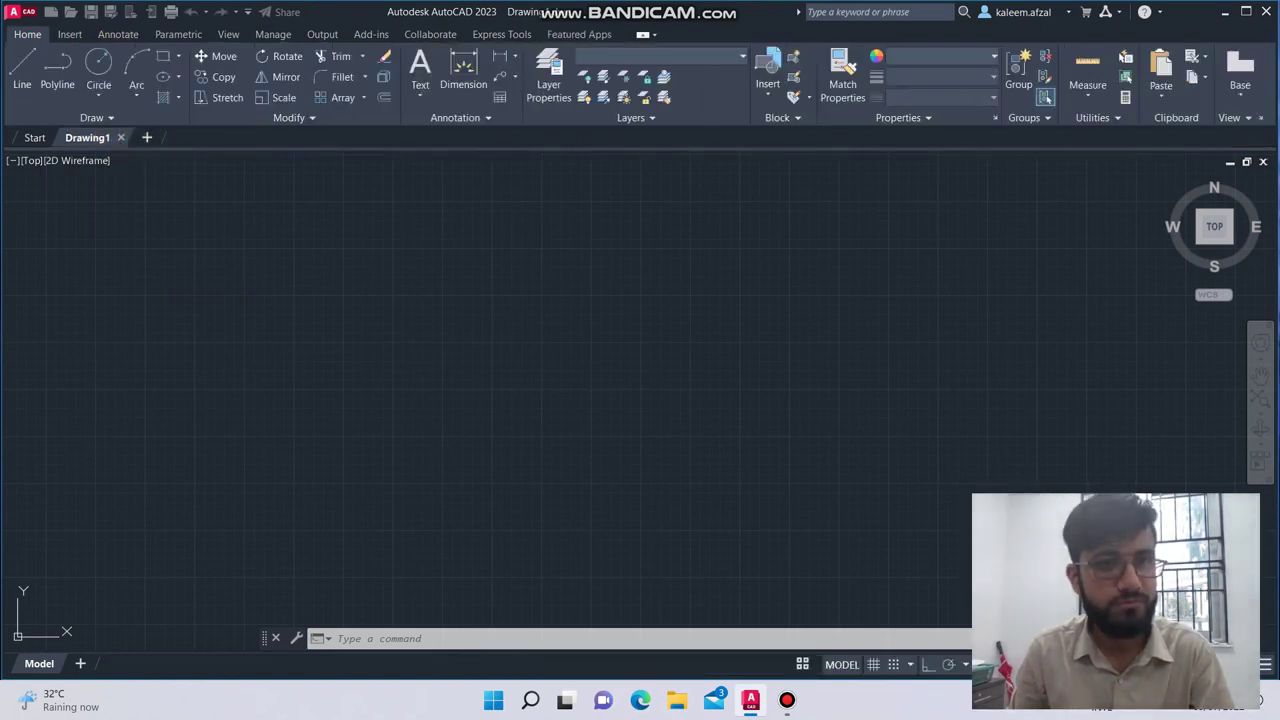
- Draw an MText box by picking two opposite corners across the upper middle of Drawing1
left_click(420, 68)
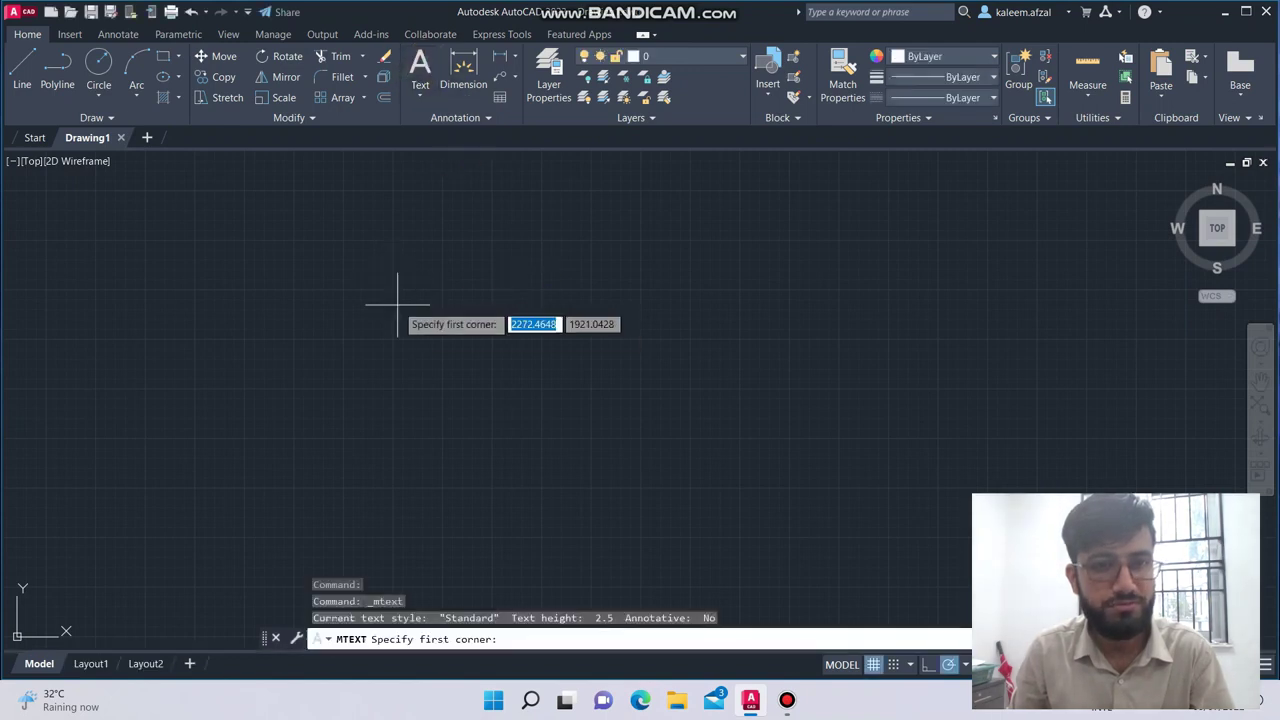
left_click(383, 286)
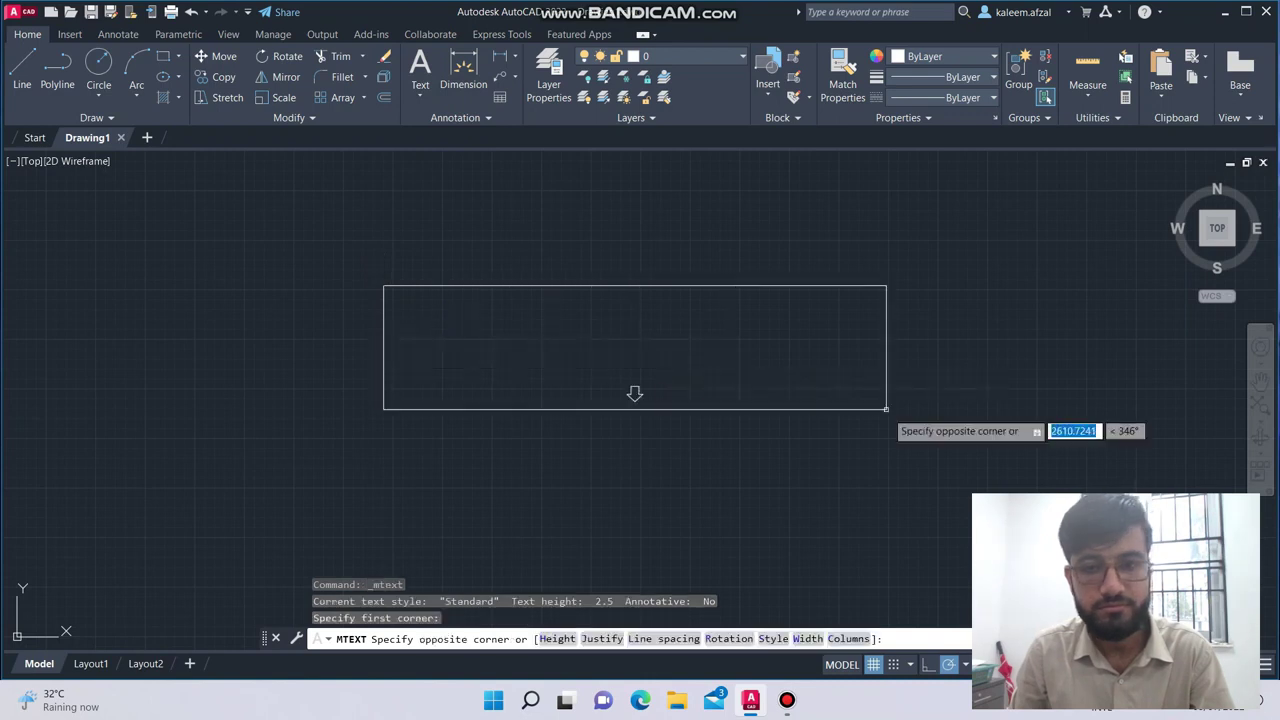
left_click(855, 414)
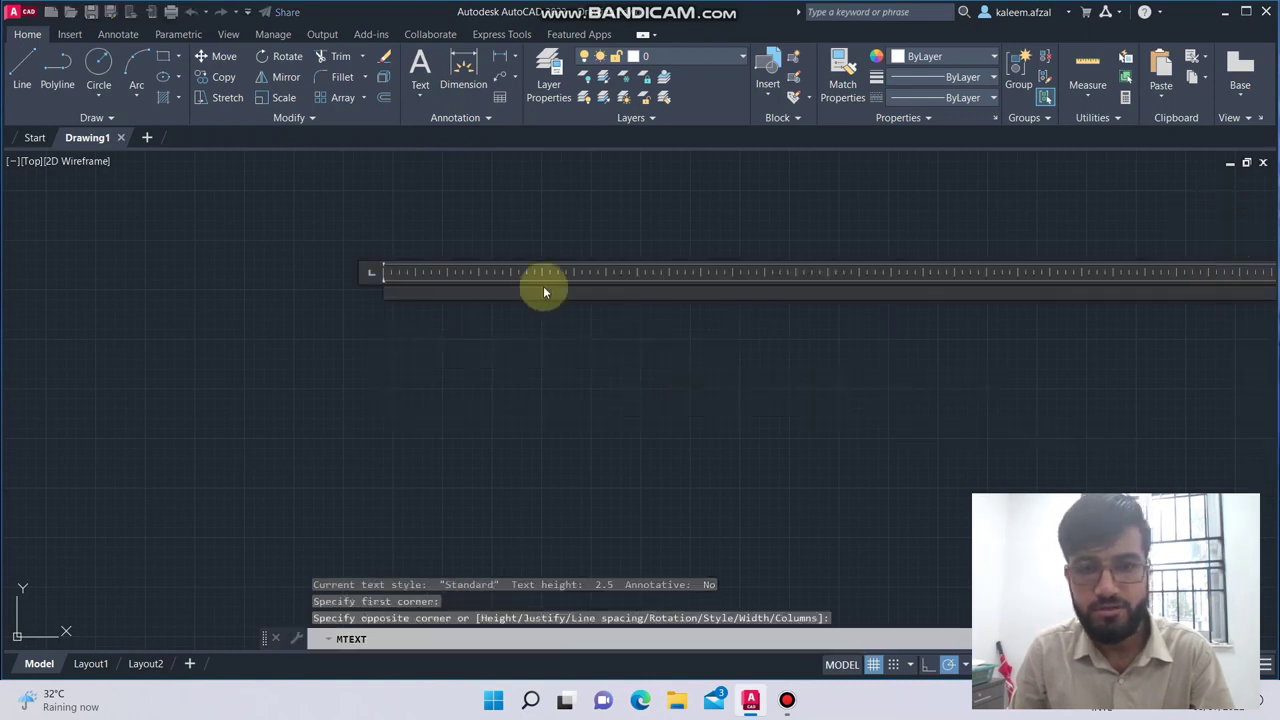